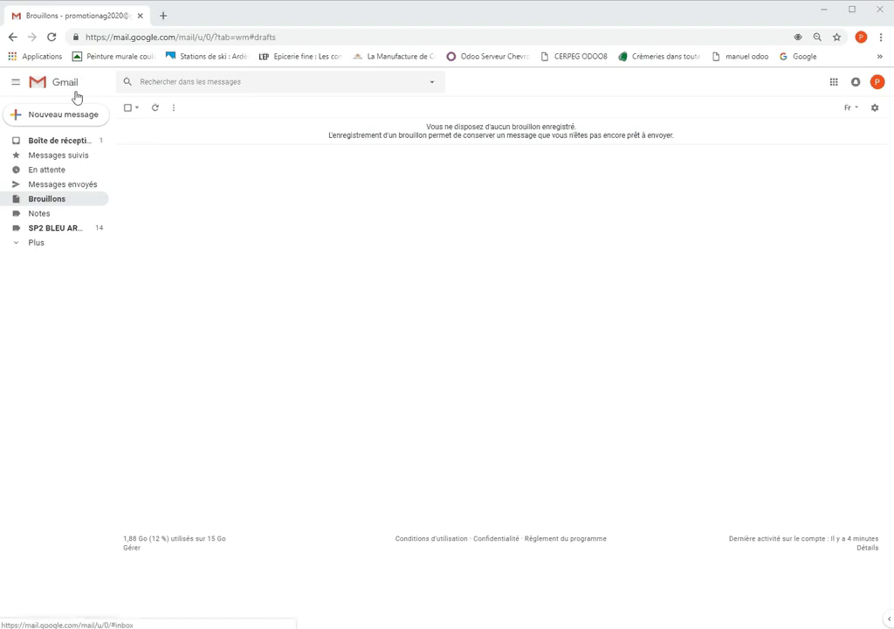
# Switch to Google Drive and create a new blank Google Forms form.
pyautogui.click(835, 82)
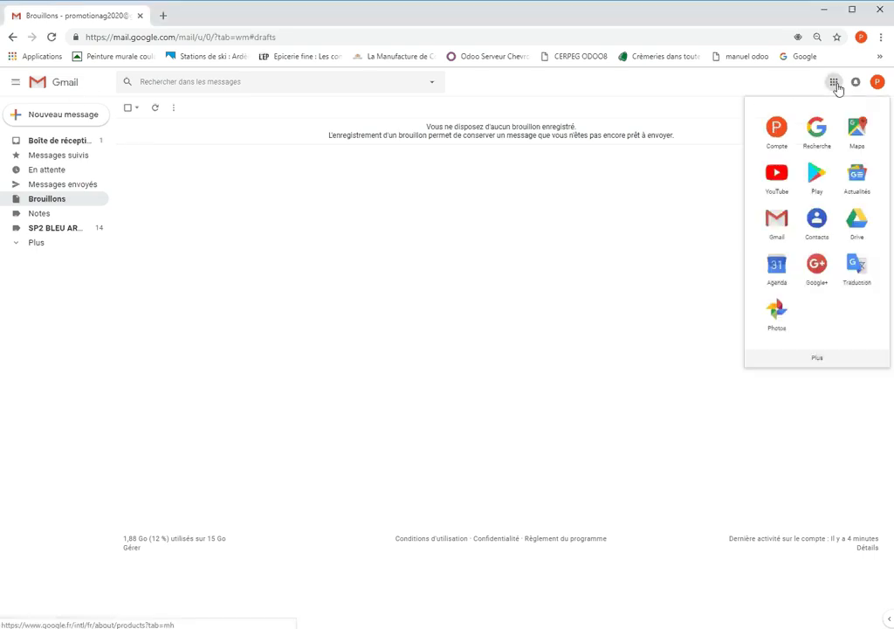
pyautogui.click(860, 224)
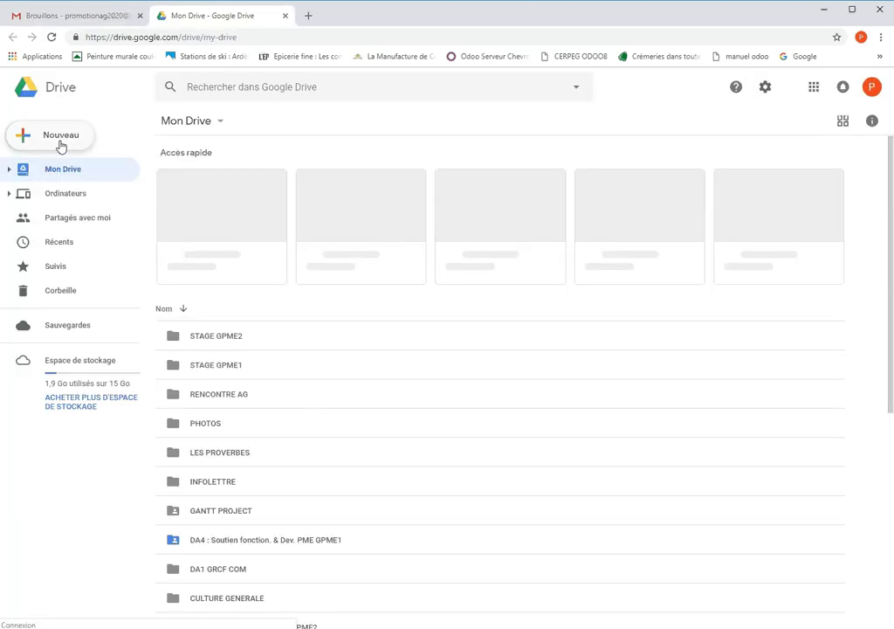
pyautogui.click(59, 143)
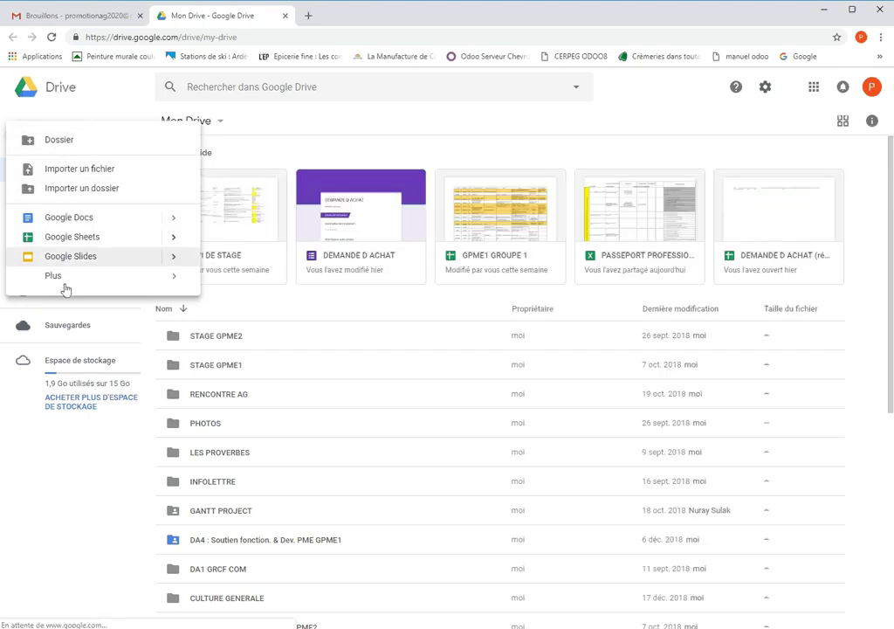
pyautogui.click(63, 286)
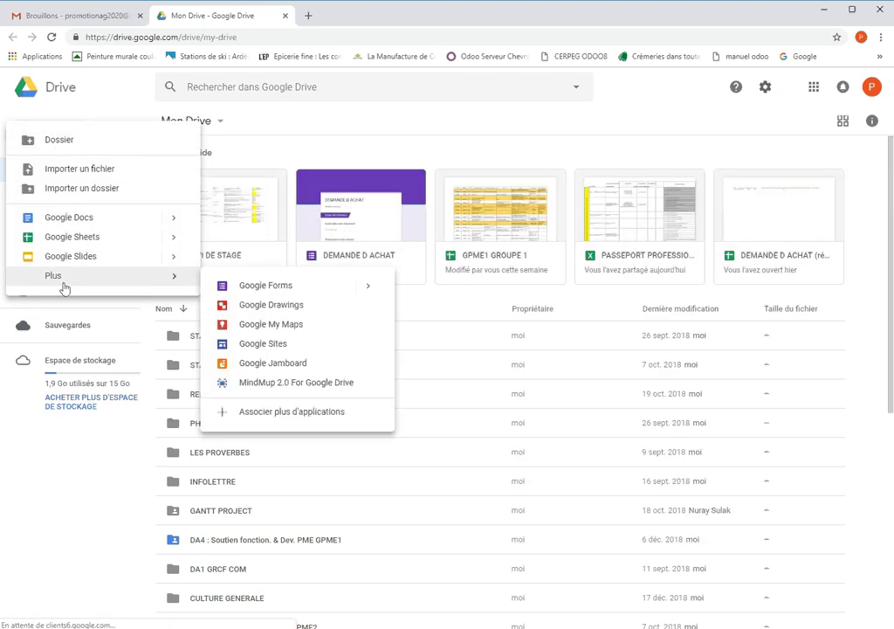
pyautogui.click(271, 292)
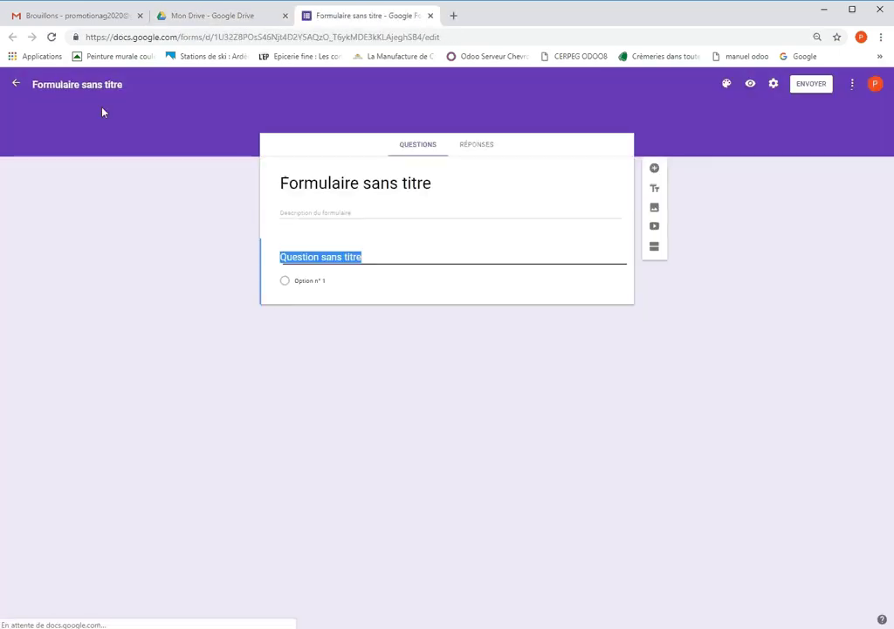
# Name and title the form "SONDAGE COLLECTION 2019" and enter the description "Pour mieux vous satisfaire......".
pyautogui.click(107, 85)
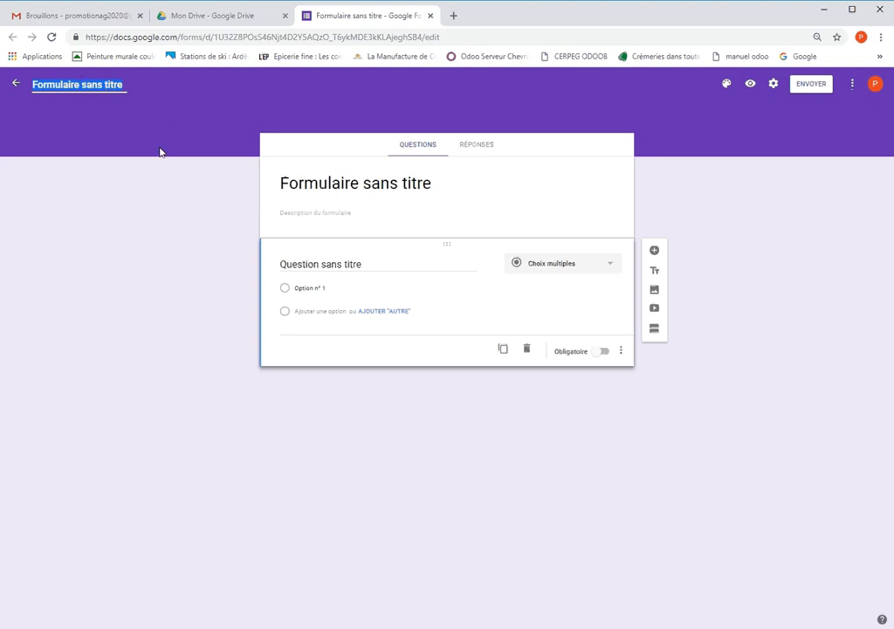
pyautogui.write('SONDAGE')
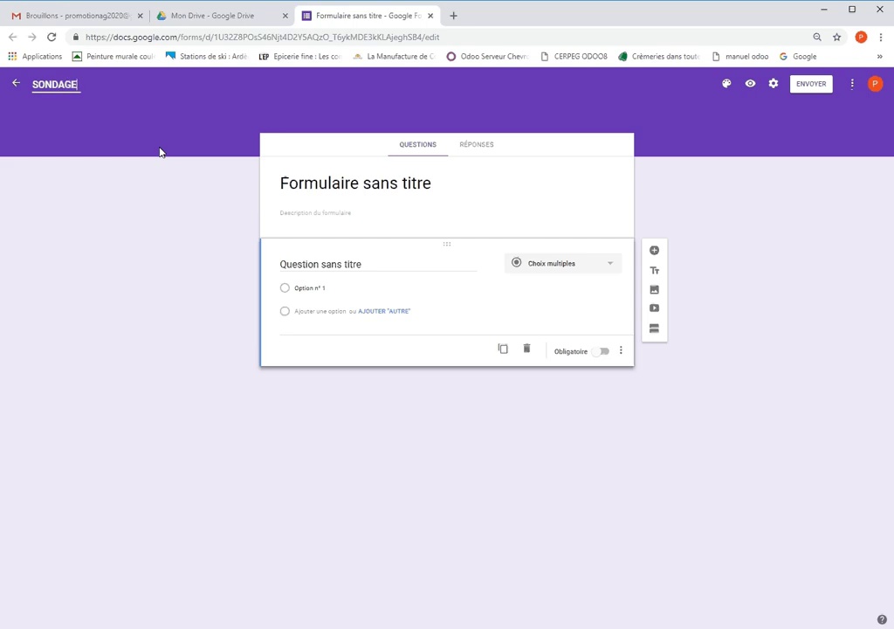
pyautogui.write(' COLLECTION')
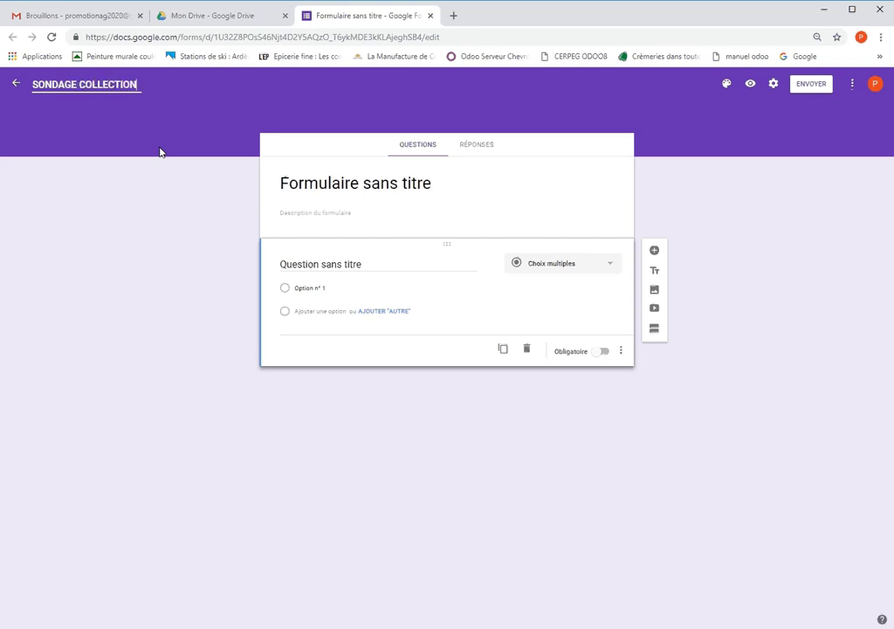
pyautogui.write(' 2019')
pyautogui.click(472, 181)
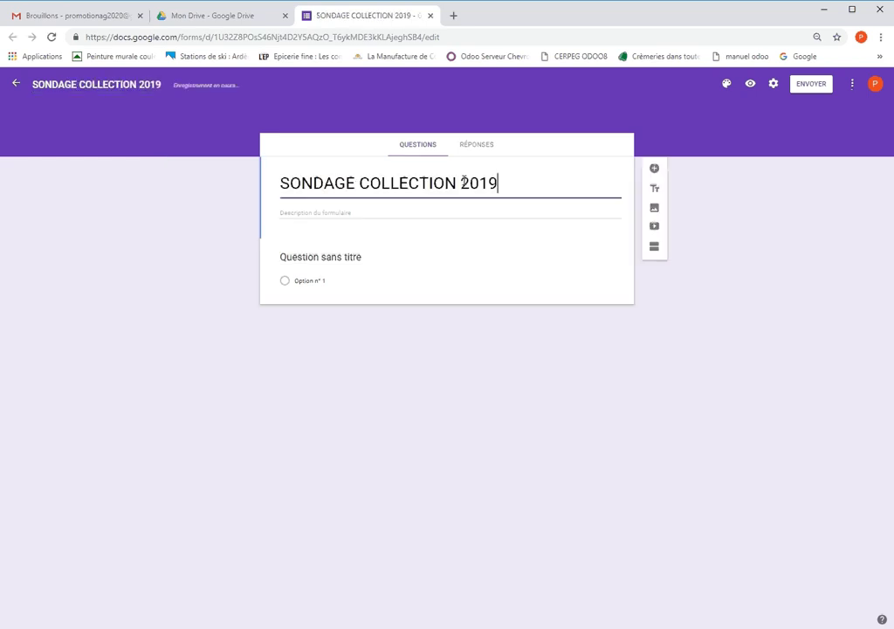
pyautogui.click(330, 214)
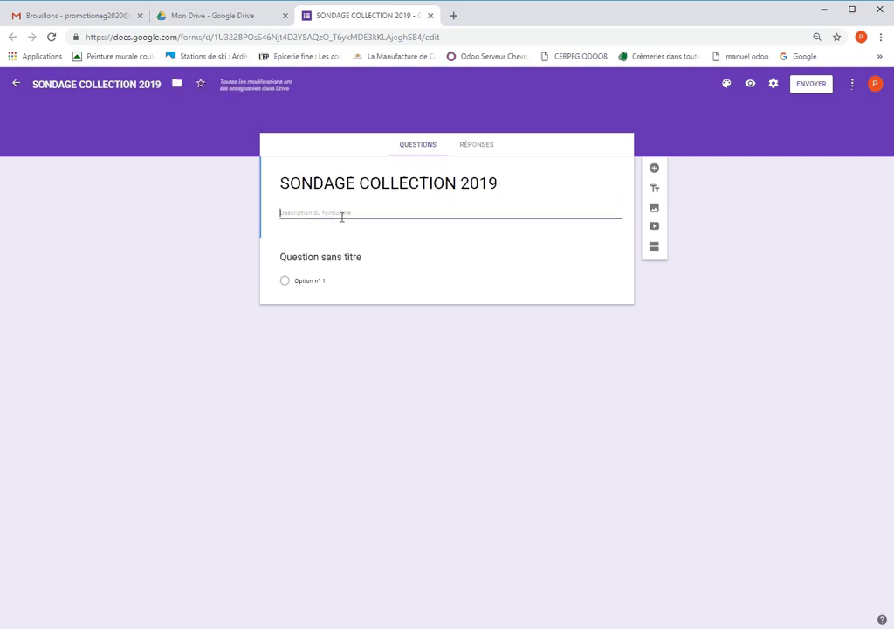
pyautogui.write('Pour mieux vous satisfaire......')
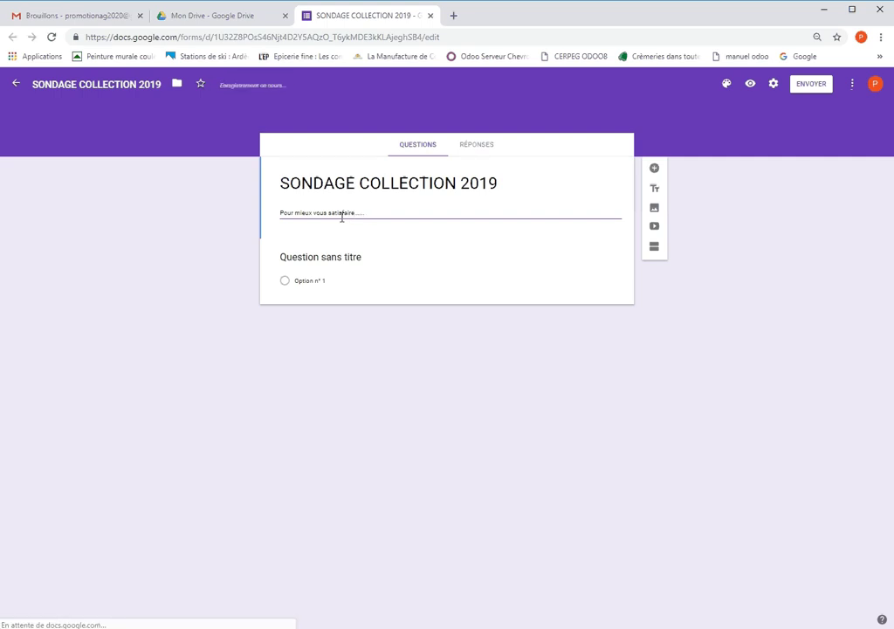
# Configure and save the form settings: allow editing responses after submission, show the progress bar, and disable the link for submitting another response.
pyautogui.click(773, 84)
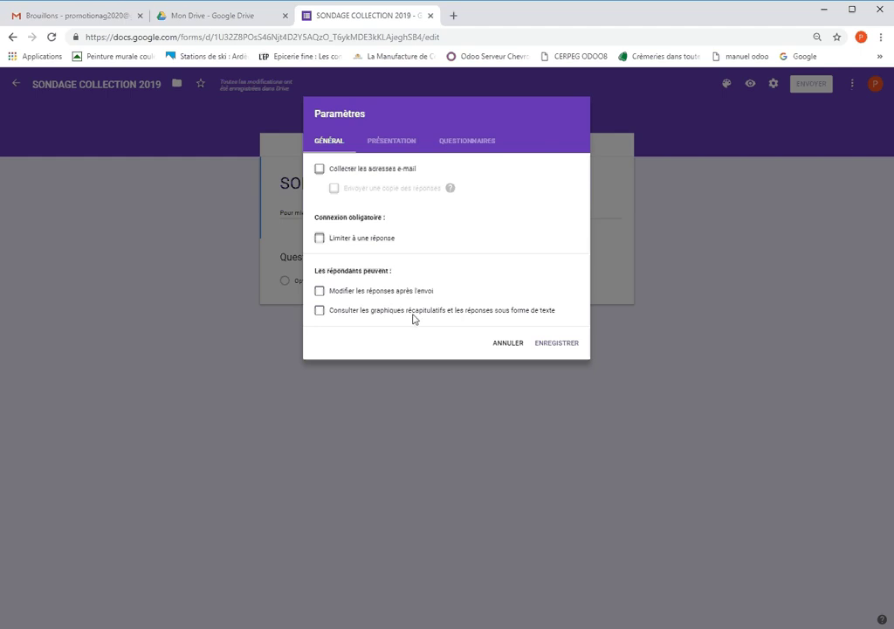
pyautogui.click(320, 292)
pyautogui.click(401, 147)
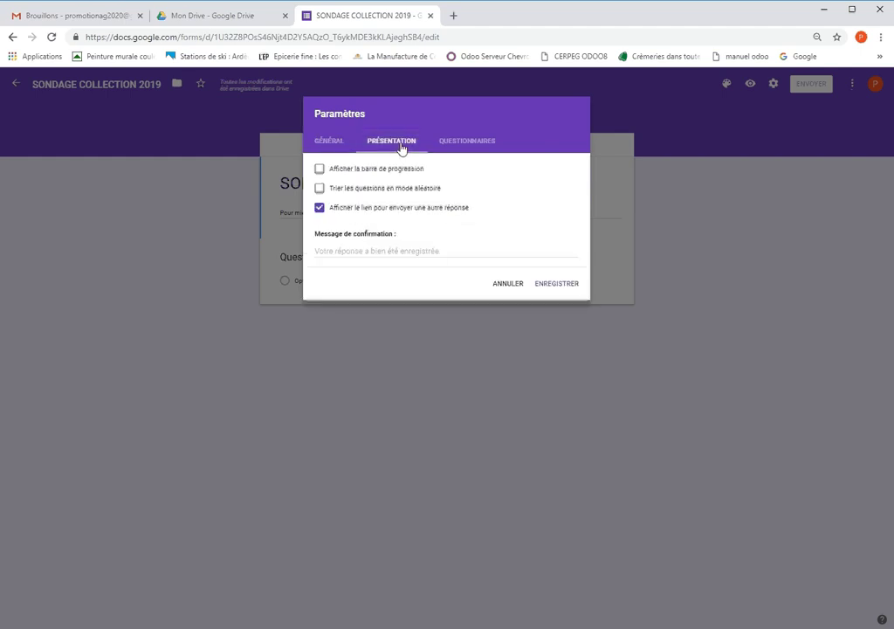
pyautogui.click(320, 169)
pyautogui.click(320, 210)
pyautogui.click(473, 144)
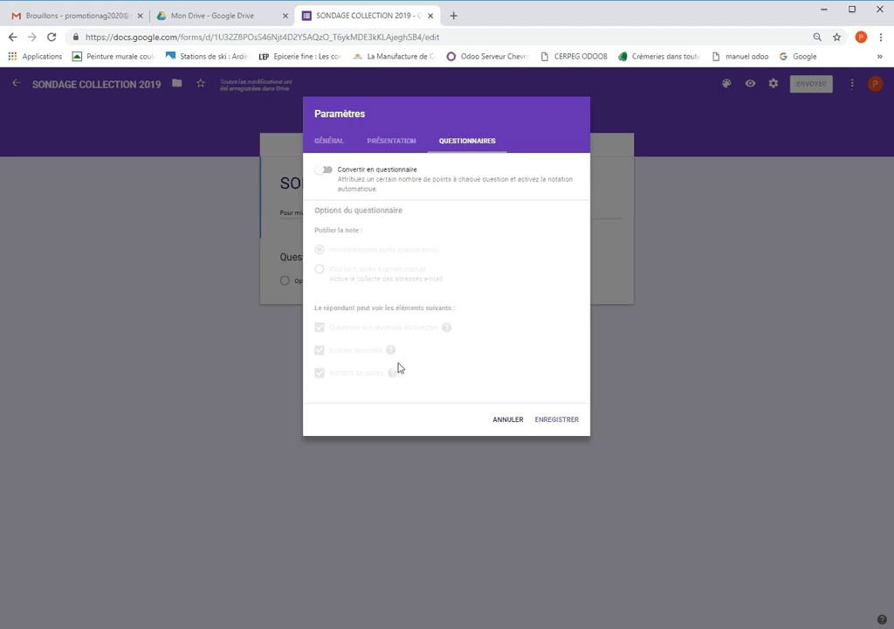
pyautogui.click(332, 150)
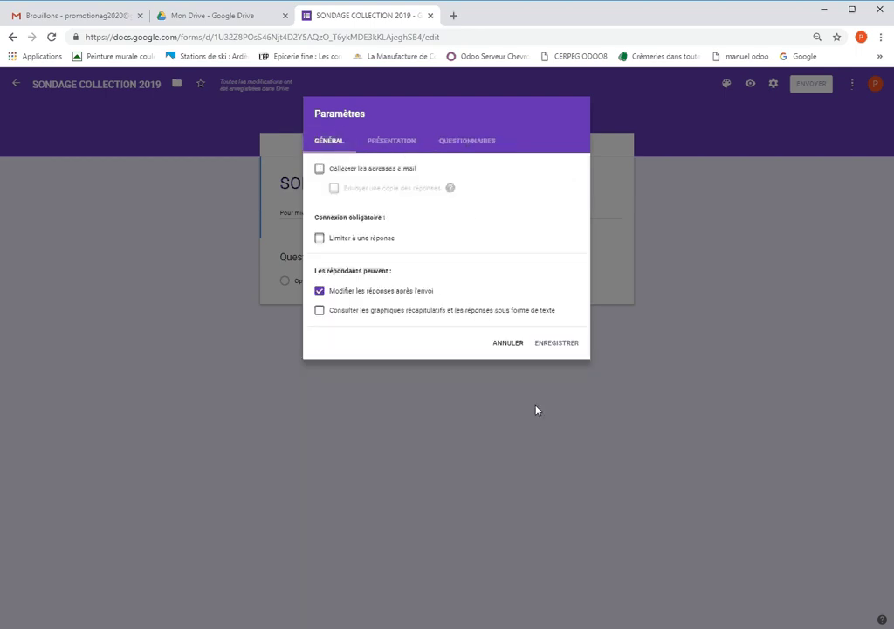
pyautogui.click(572, 344)
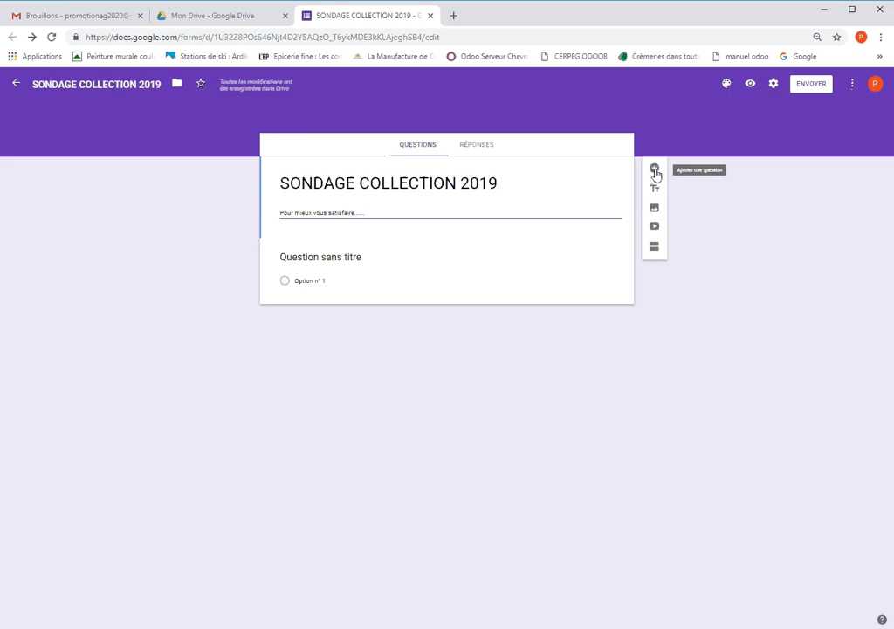
# Set the first question's text to "Comment avez-vous connu notre marque ?".
pyautogui.click(320, 251)
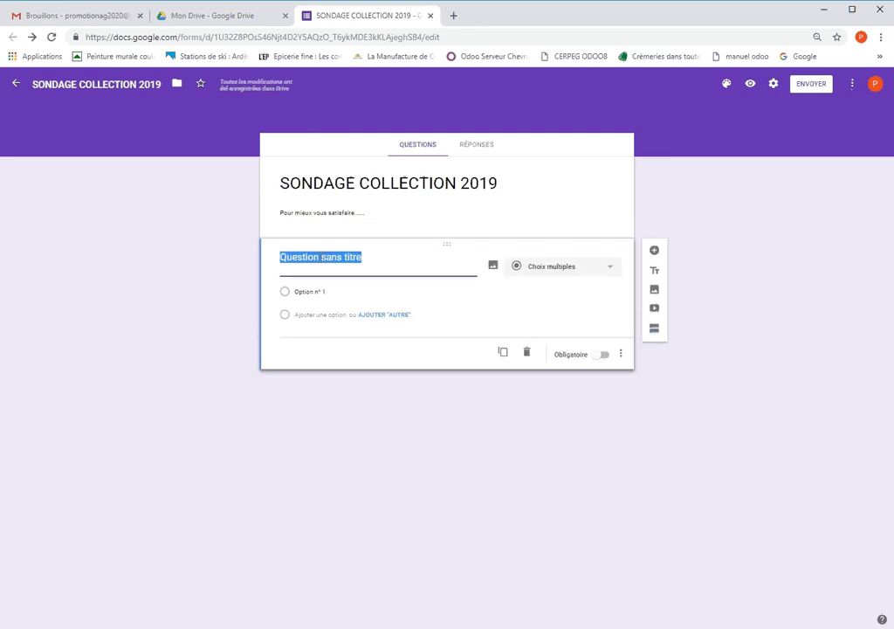
pyautogui.write('Comm')
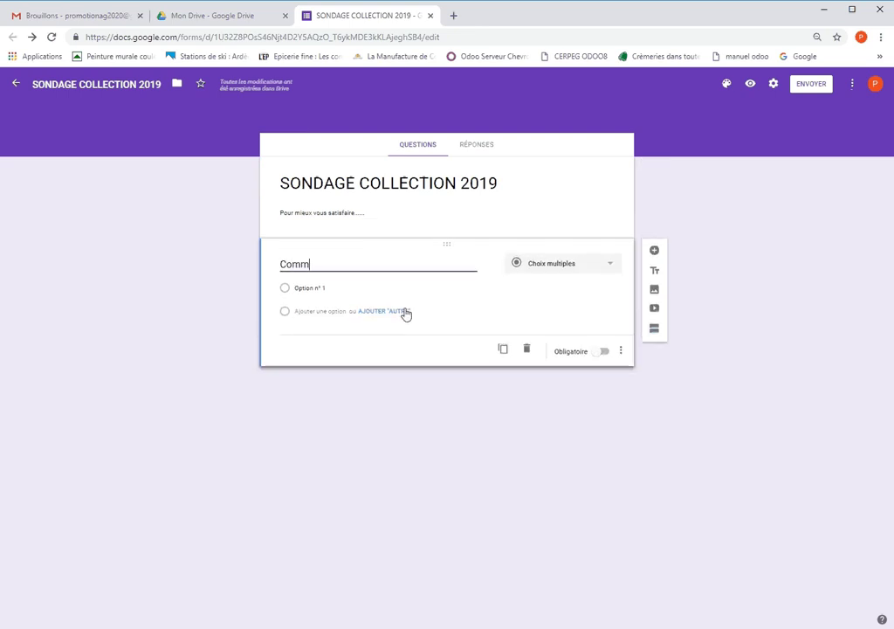
pyautogui.write('ent avez')
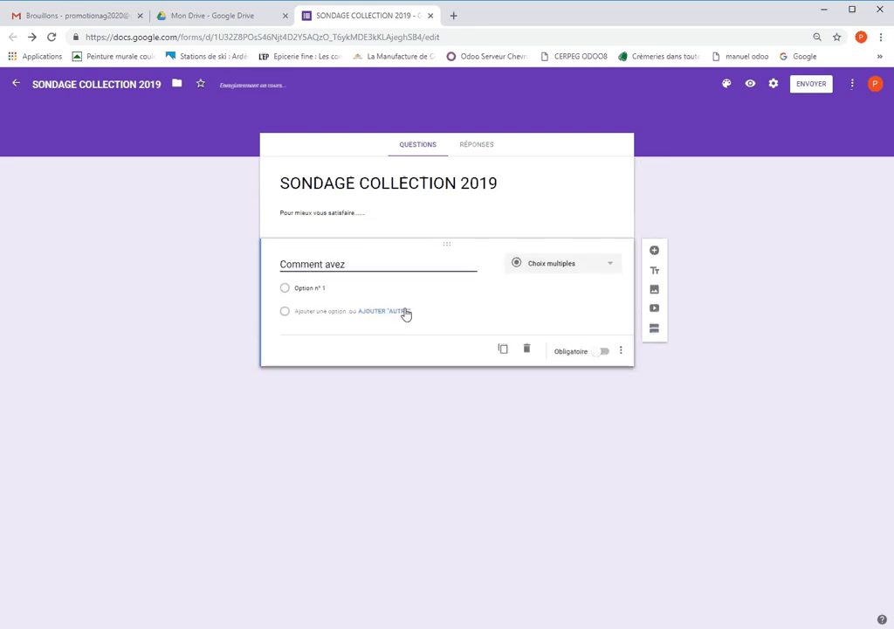
pyautogui.write('-vous c')
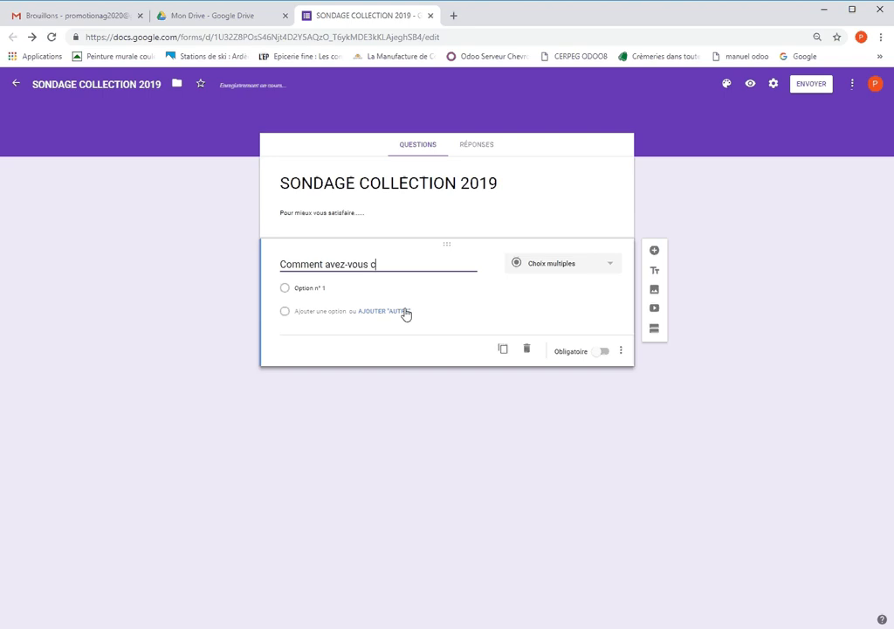
pyautogui.write('onnu notre')
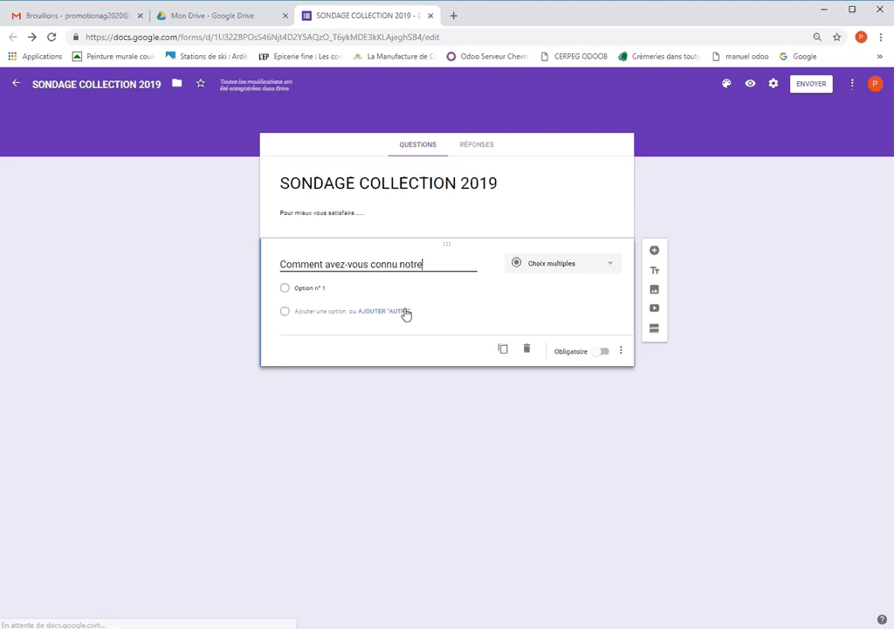
pyautogui.write(' marque ?')
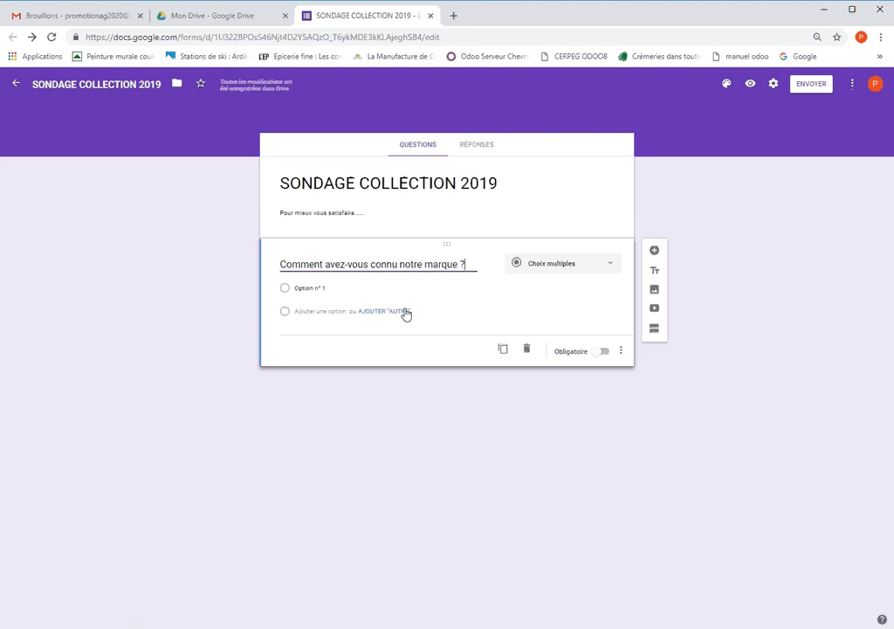
# Enter the first question's answer options "publicité nationale", "internet" and "bouche à oreille".
pyautogui.click(309, 291)
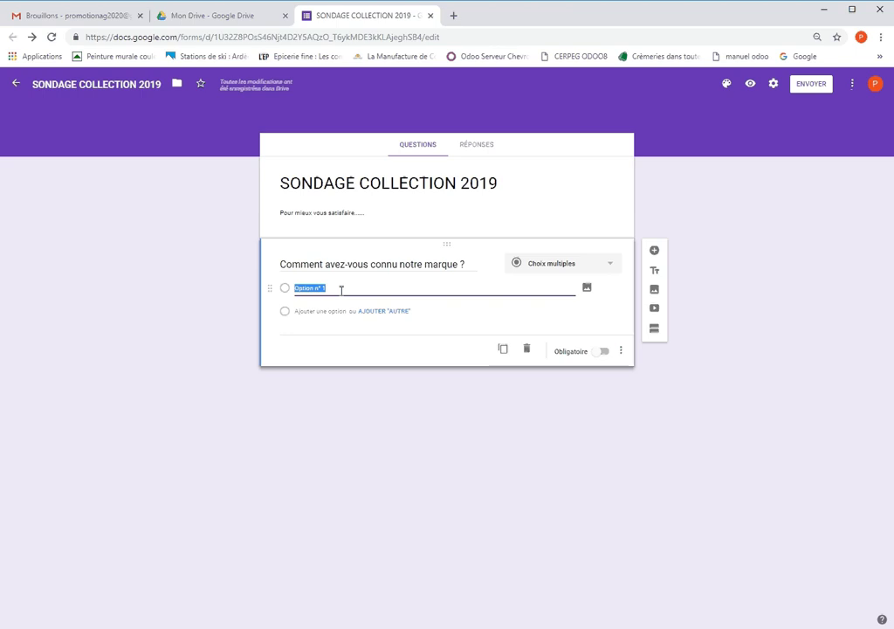
pyautogui.write('publi')
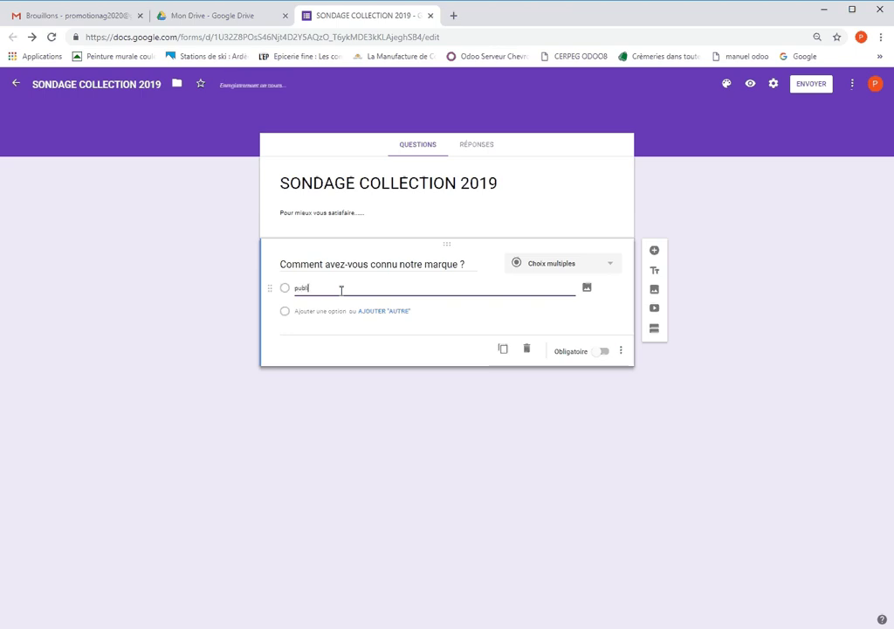
pyautogui.write('cité nation')
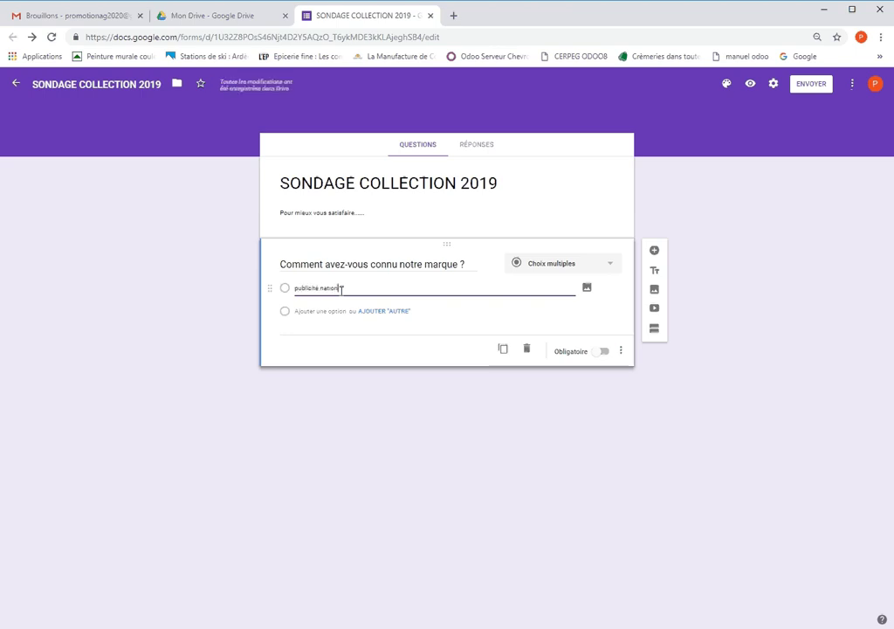
pyautogui.write('ale')
pyautogui.click(334, 311)
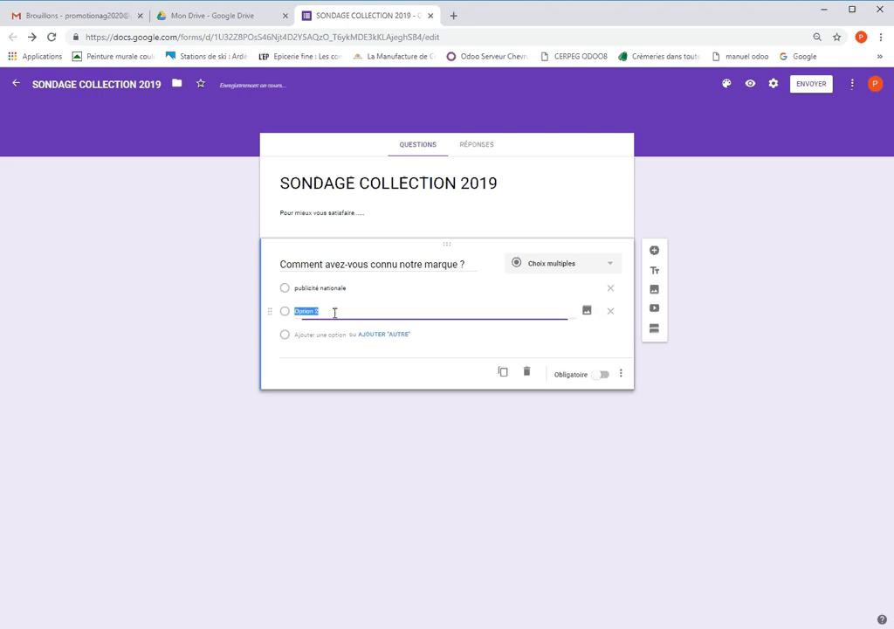
pyautogui.write('internet')
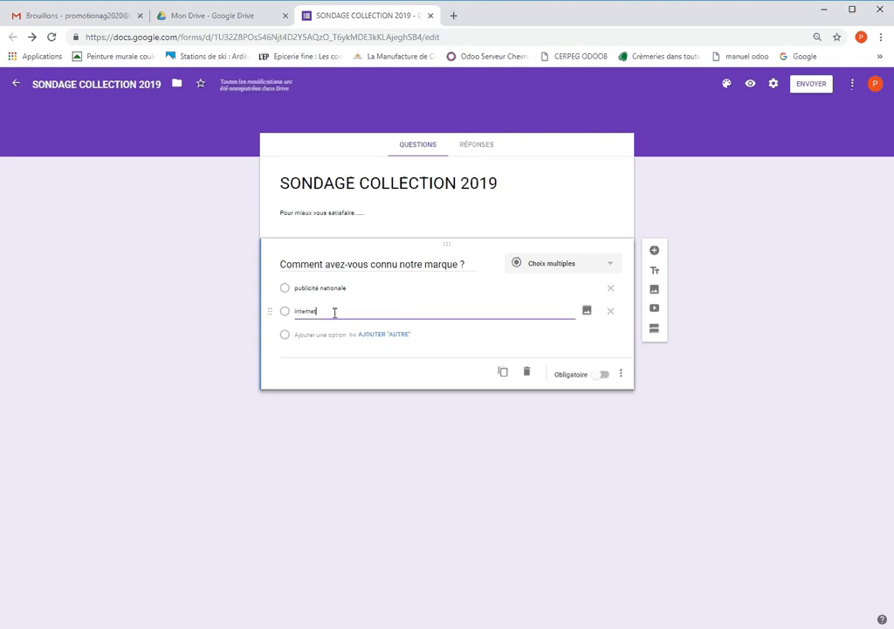
pyautogui.click(334, 334)
pyautogui.write('bo')
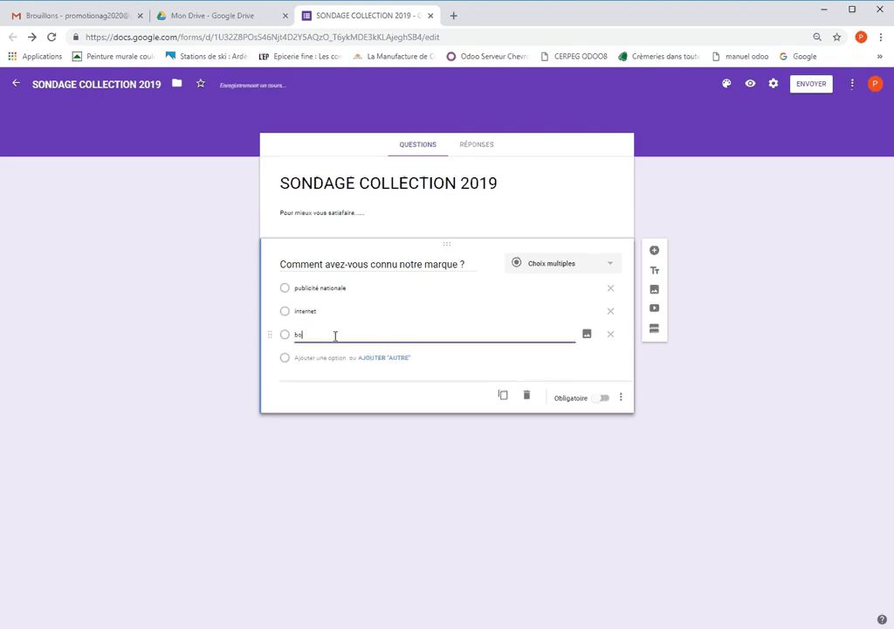
pyautogui.write('uche à ')
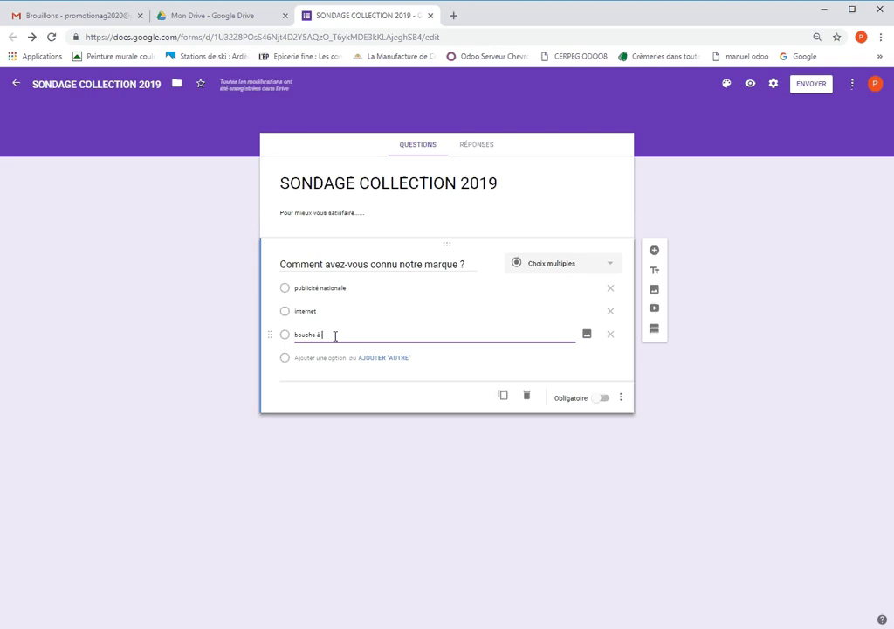
pyautogui.write('oreille')
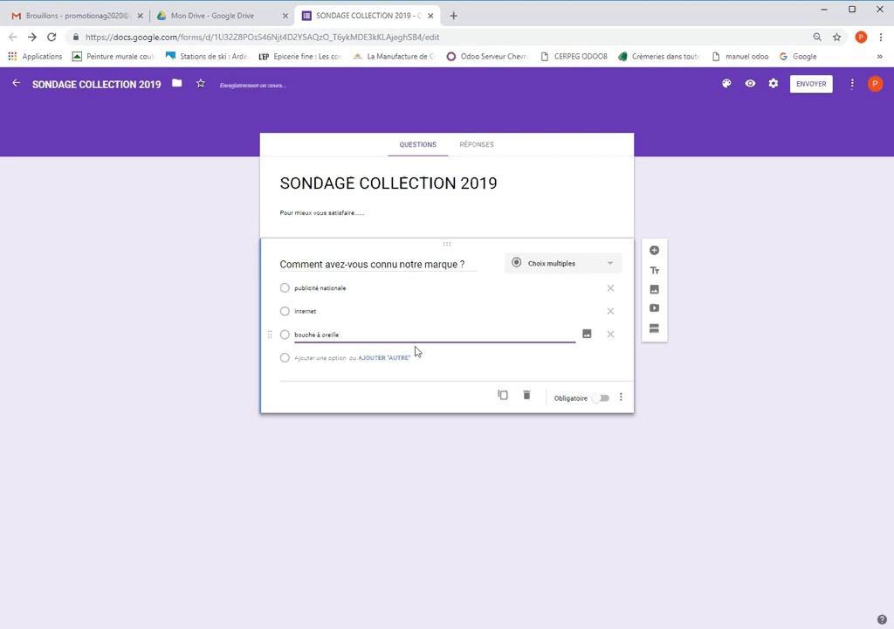
# Add an "Autre" answer to the brand question and change its type to "Cases à cocher".
pyautogui.click(404, 359)
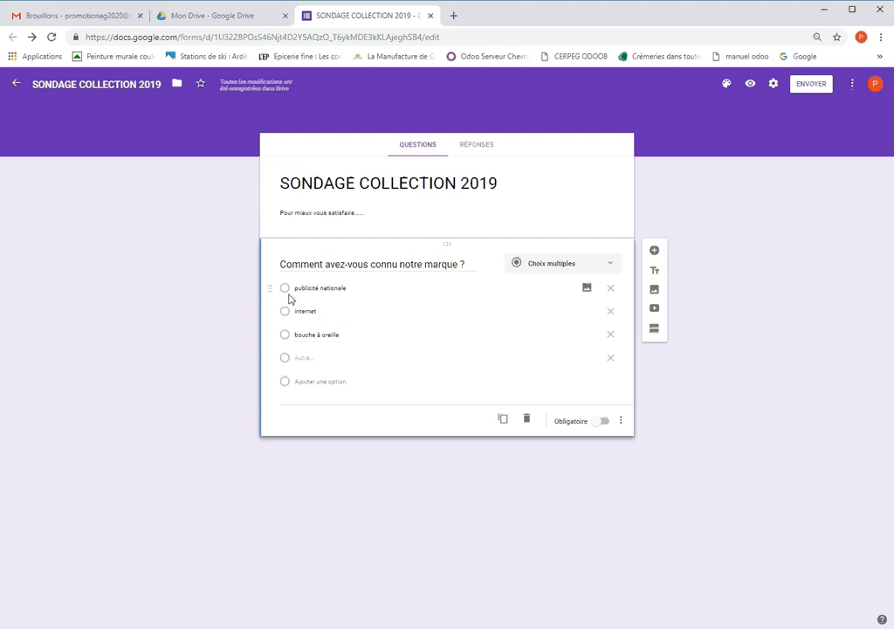
pyautogui.click(610, 266)
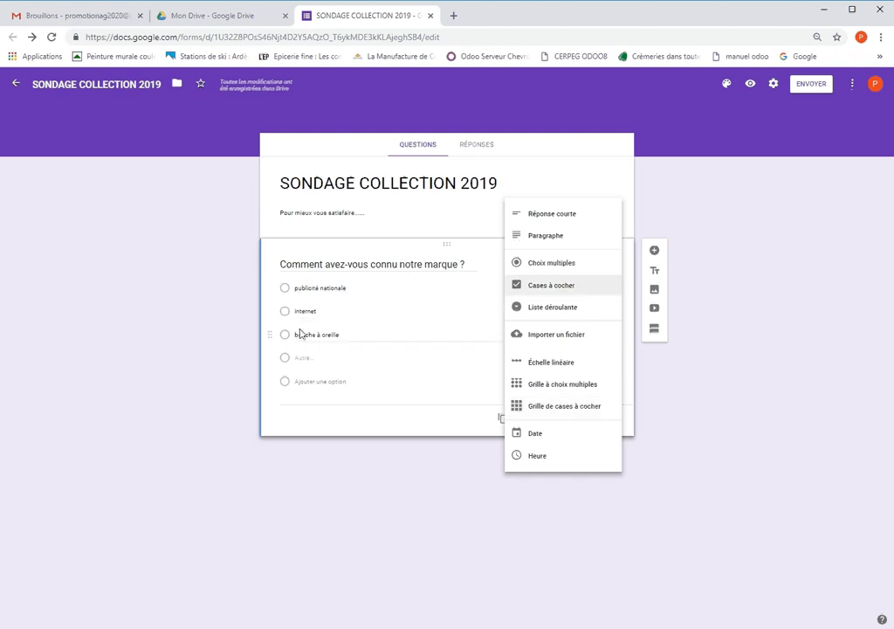
pyautogui.click(558, 289)
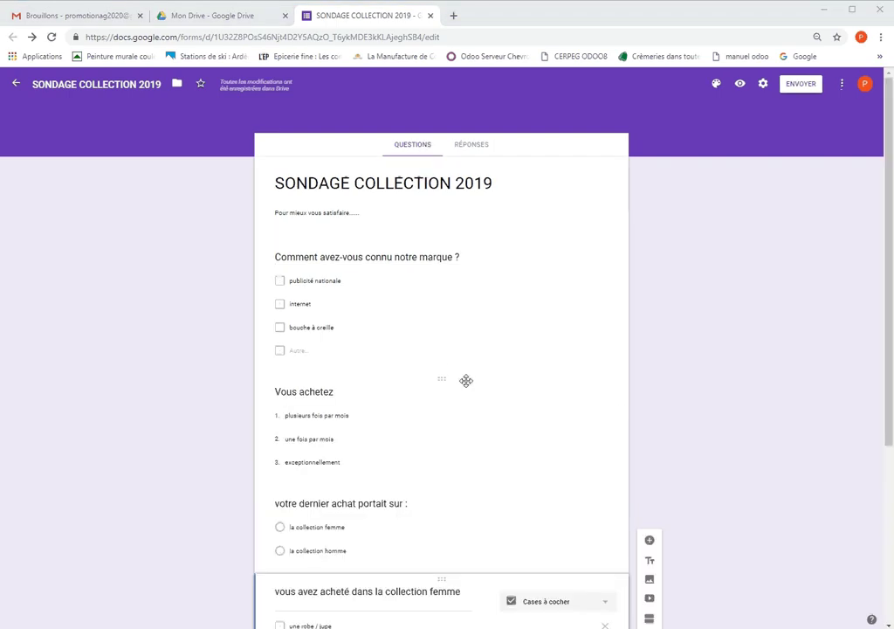
pyautogui.scroll(-5, 466, 381)
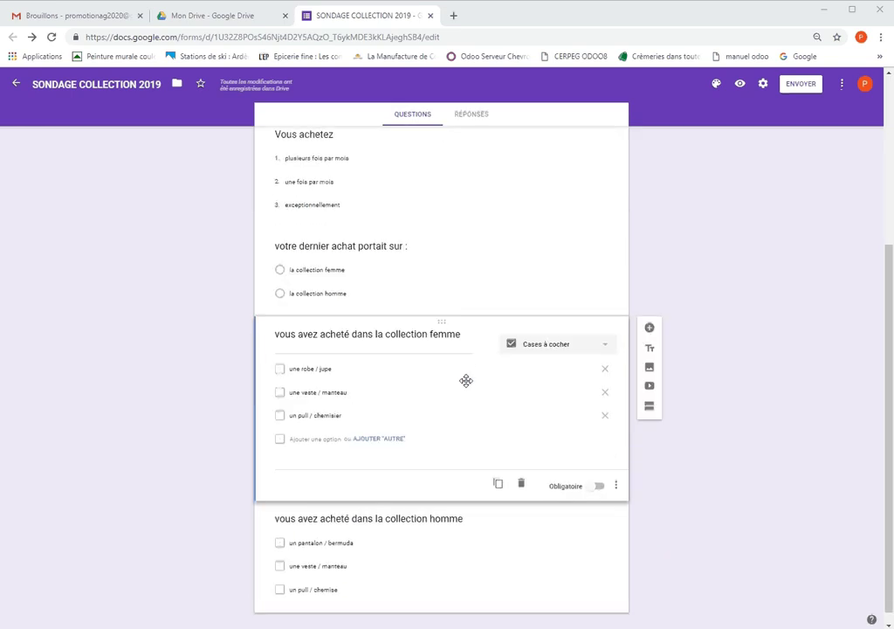
pyautogui.scroll(5, 466, 381)
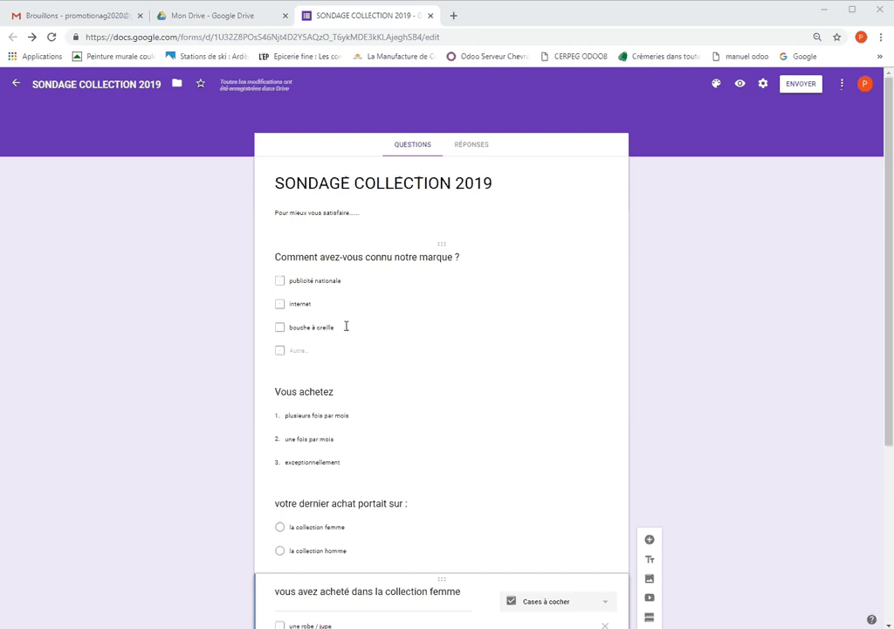
# Add a title block reading "NOTRE NOTORIETE" and place it above the question "Comment avez-vous connu notre marque ?".
pyautogui.click(389, 251)
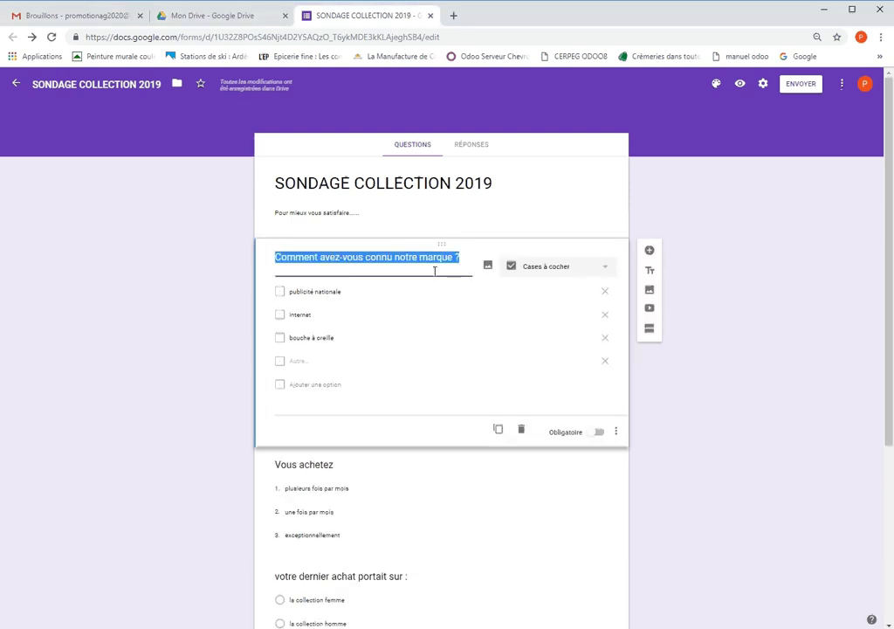
pyautogui.click(651, 272)
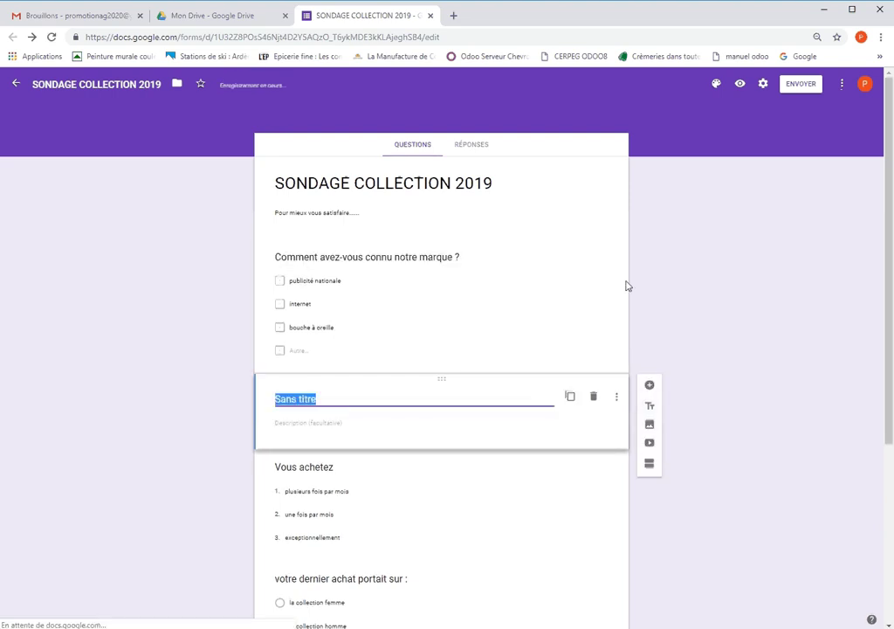
pyautogui.moveTo(444, 381); pyautogui.dragTo(437, 235)
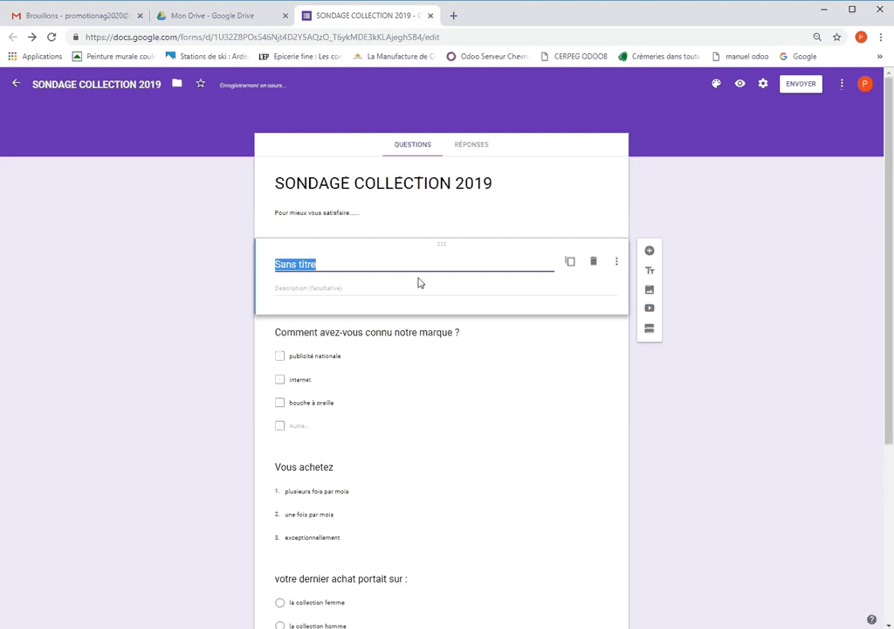
pyautogui.press('BackSpace')
pyautogui.write('NOTRE NOTO')
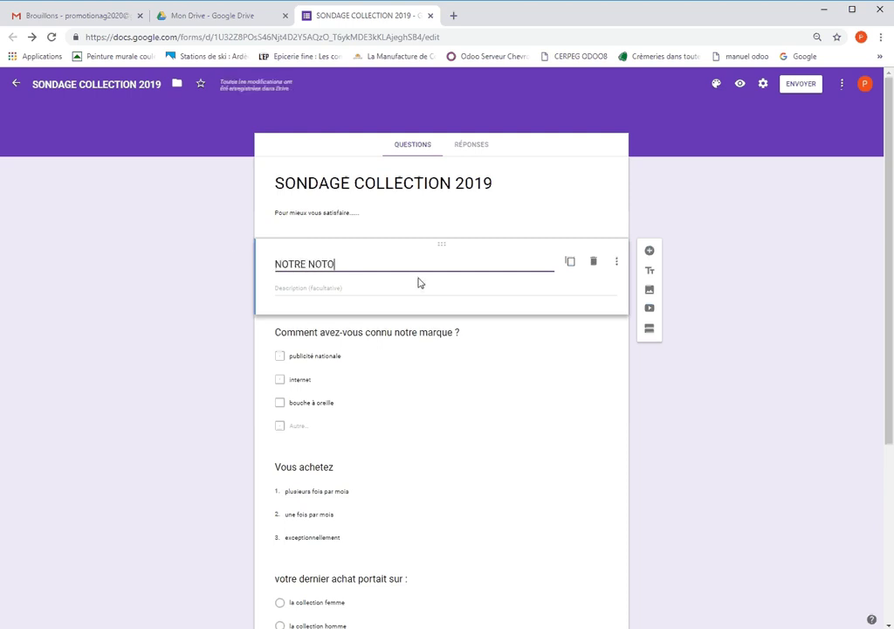
pyautogui.write('RIETE')
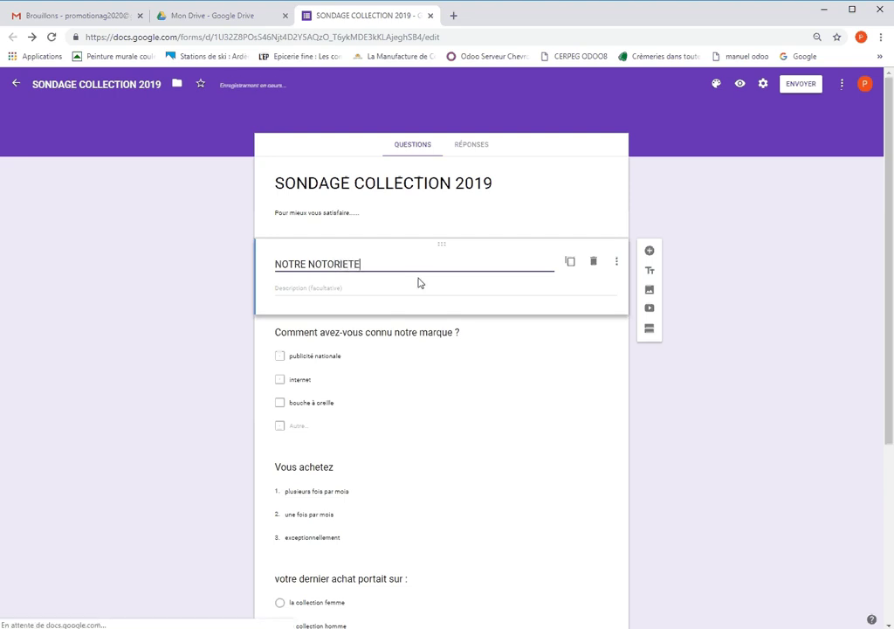
# Add a title block reading "VOTRE FREQUENCE D'ACHAT" between the brand question and the "Vous achetez" question.
pyautogui.click(455, 400)
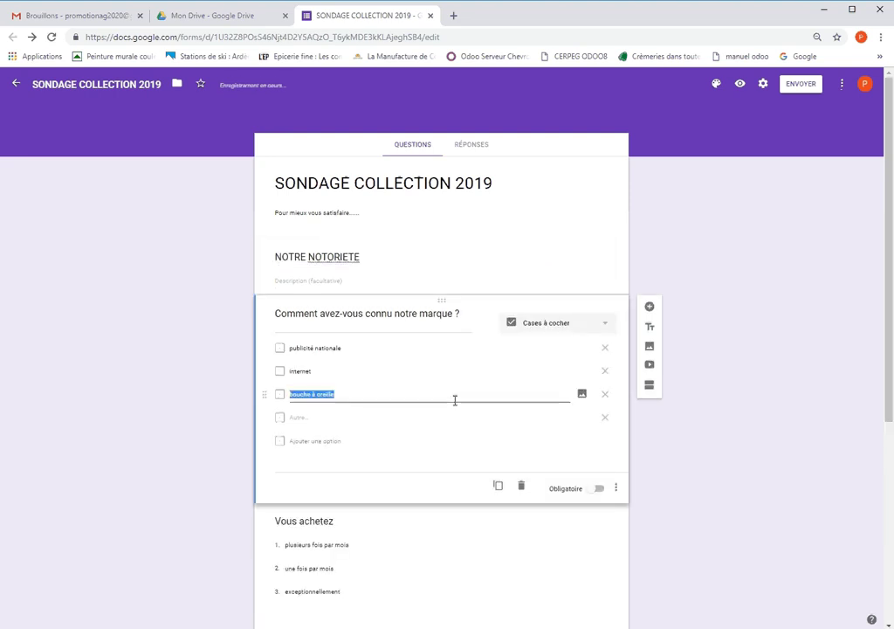
pyautogui.click(649, 327)
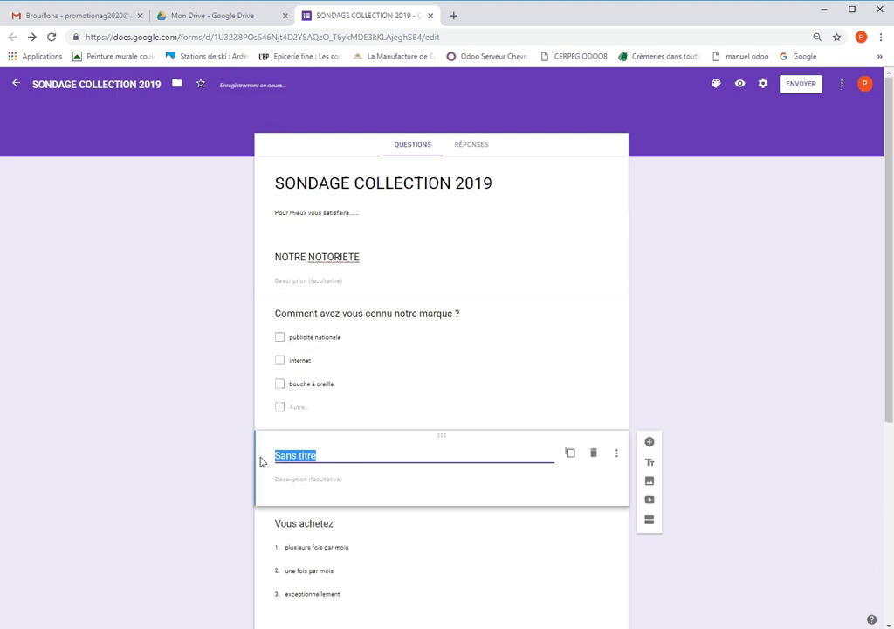
pyautogui.write('VOTRE FR')
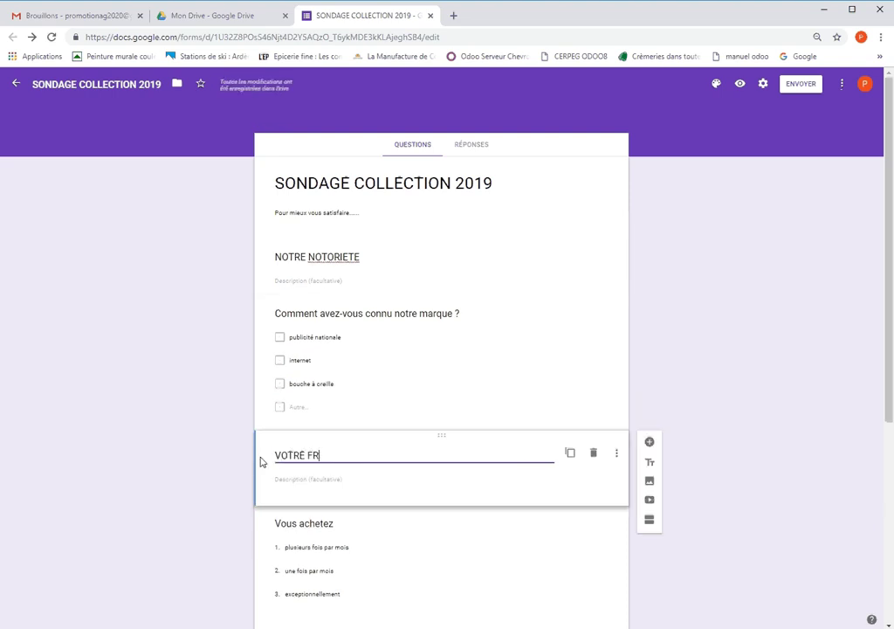
pyautogui.write('EQUENCE')
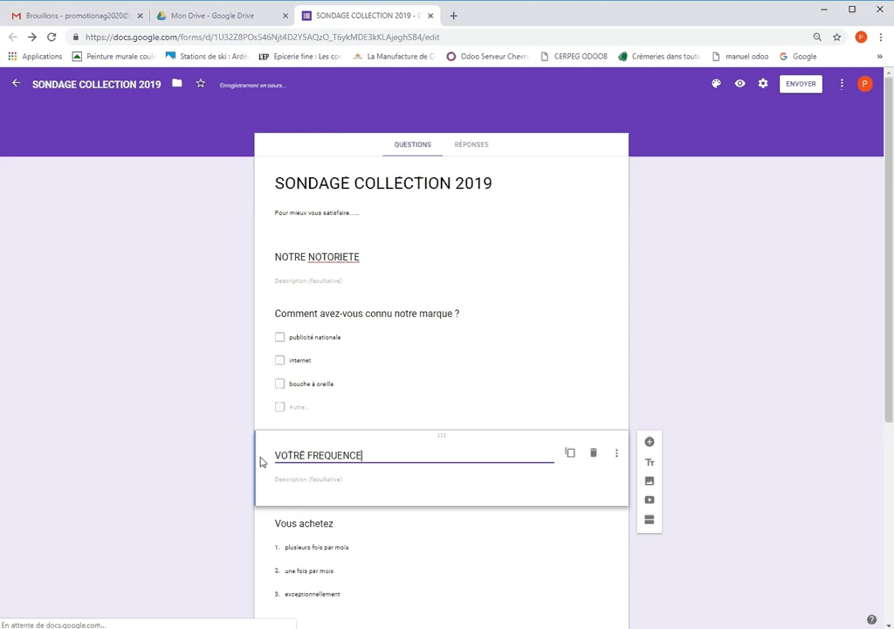
pyautogui.write(" D'ACHAT")
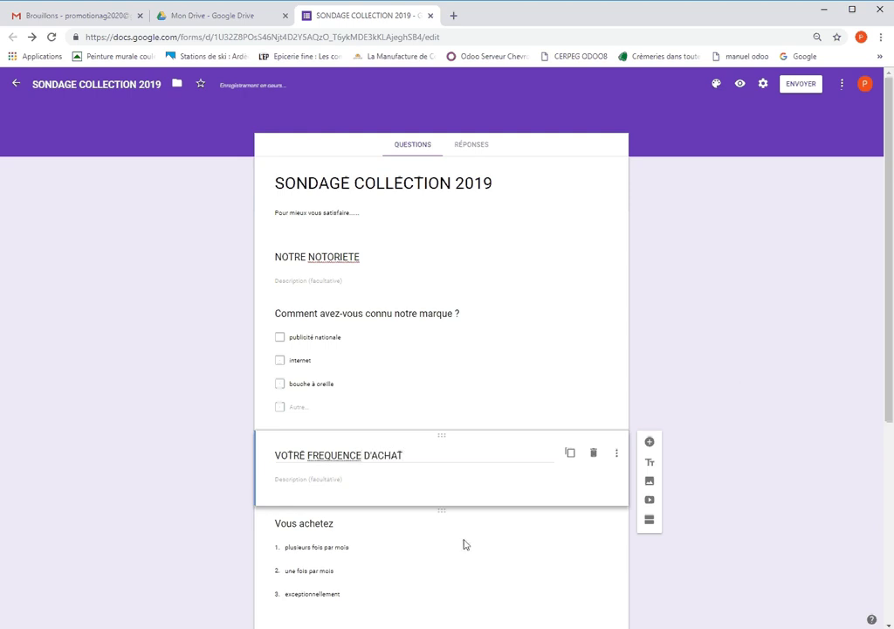
# Insert a new section after the question "votre dernier achat portait sur :" and title it "COLLECTION FEMME".
pyautogui.scroll(-2, 466, 543)
pyautogui.scroll(-4, 466, 544)
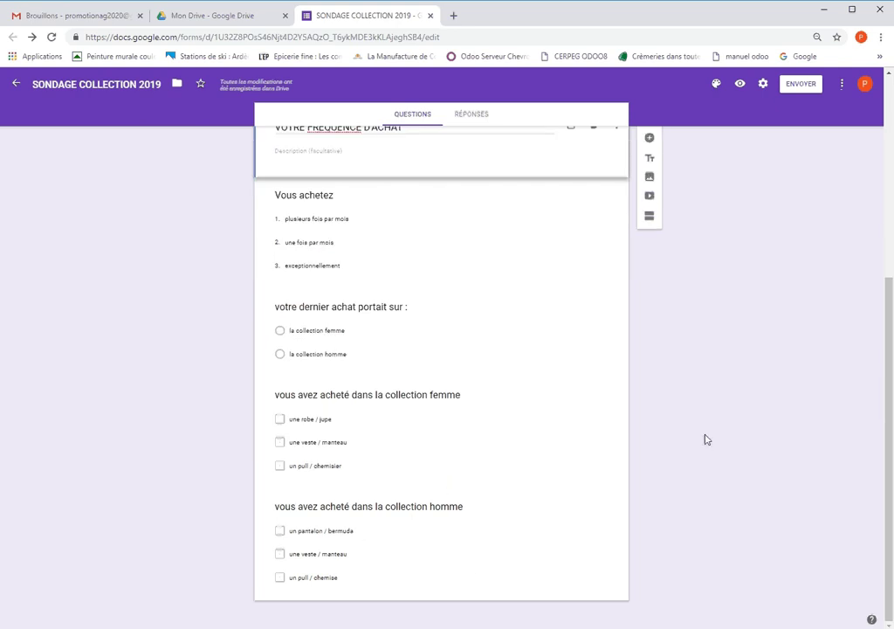
pyautogui.scroll(4, 706, 440)
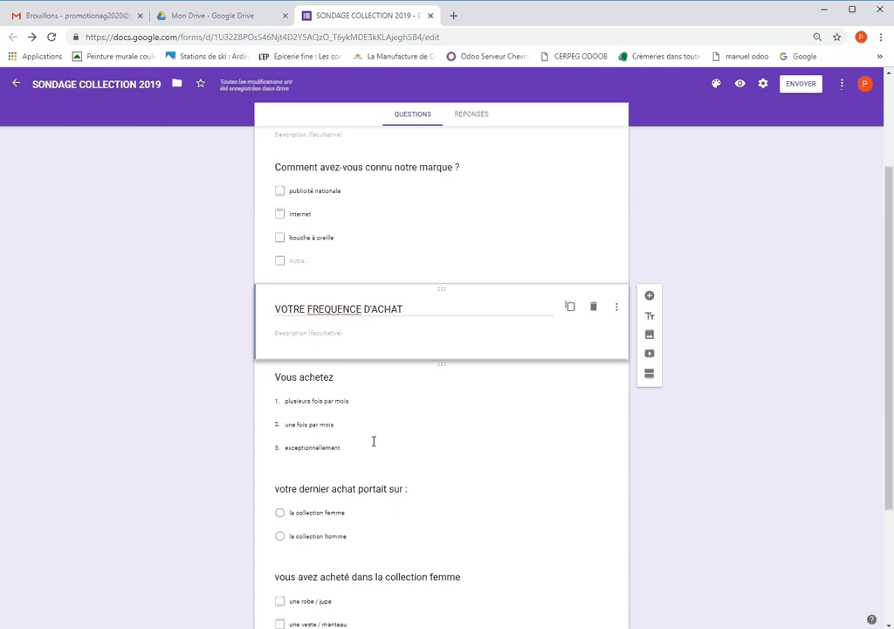
pyautogui.scroll(-2, 374, 441)
pyautogui.scroll(-1, 374, 446)
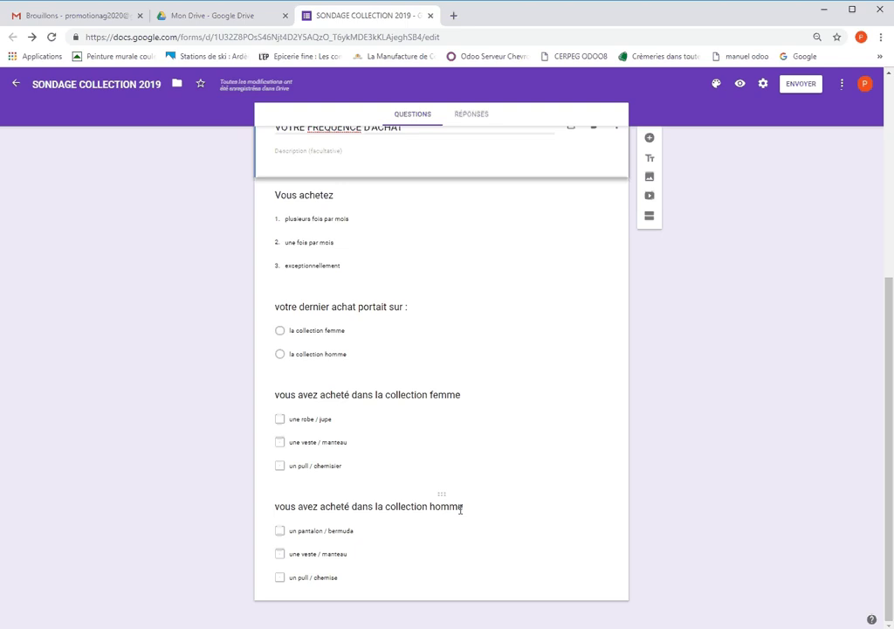
pyautogui.scroll(2, 460, 509)
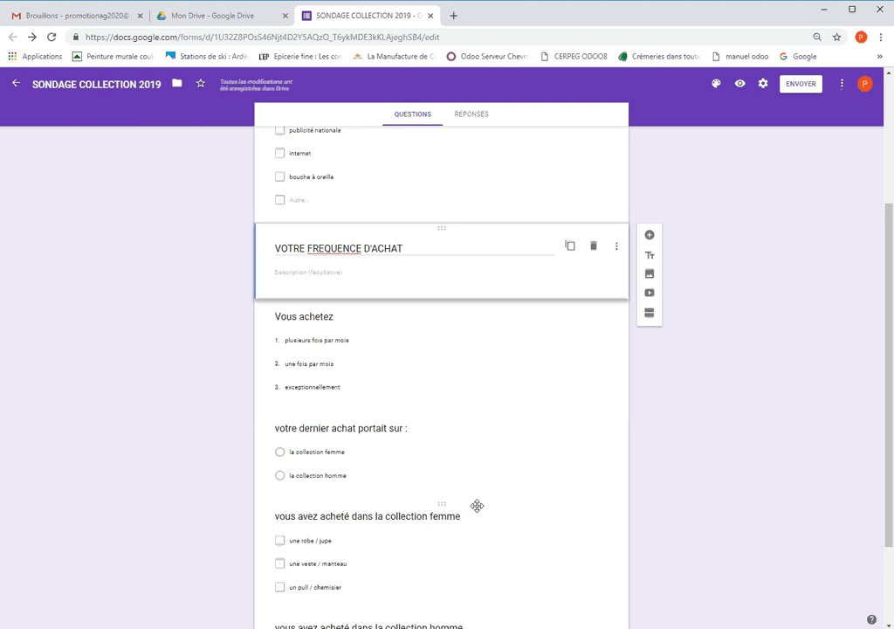
pyautogui.scroll(-2, 477, 506)
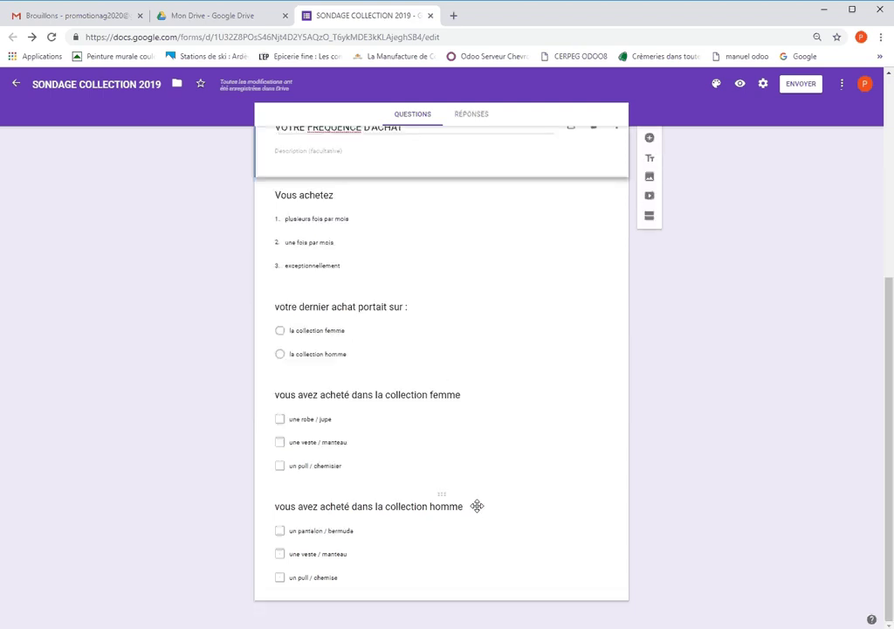
pyautogui.click(334, 353)
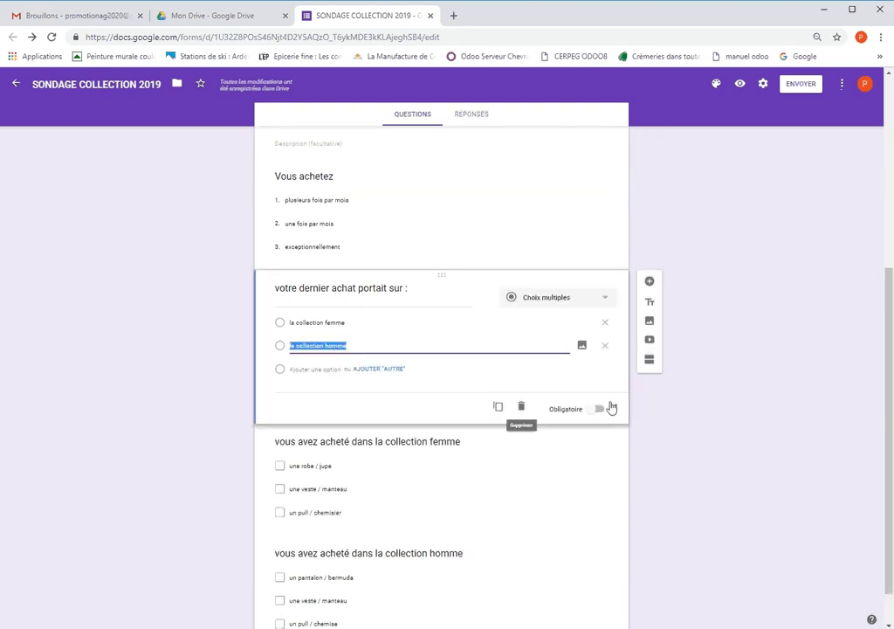
pyautogui.click(649, 368)
pyautogui.click(341, 472)
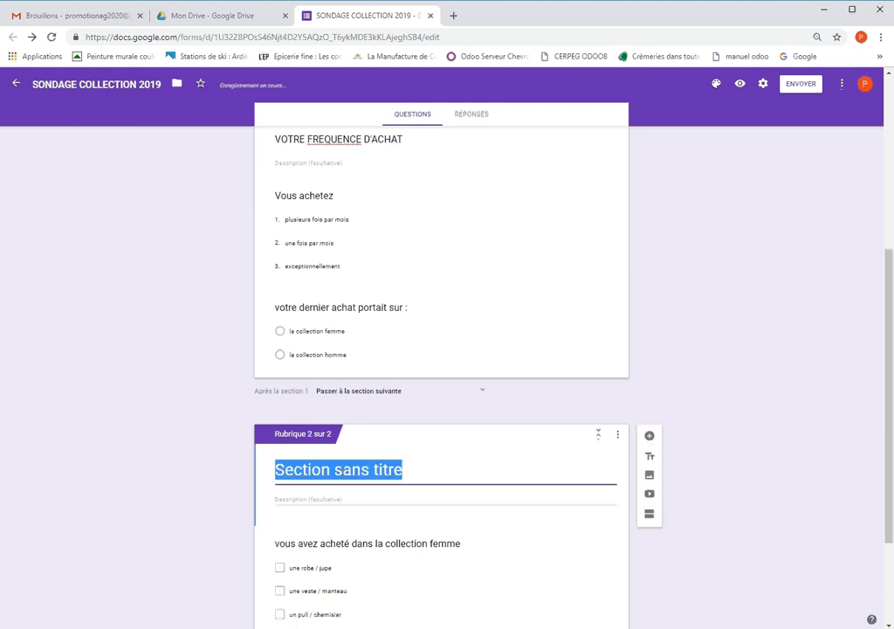
pyautogui.write('COLLECTION FEMME')
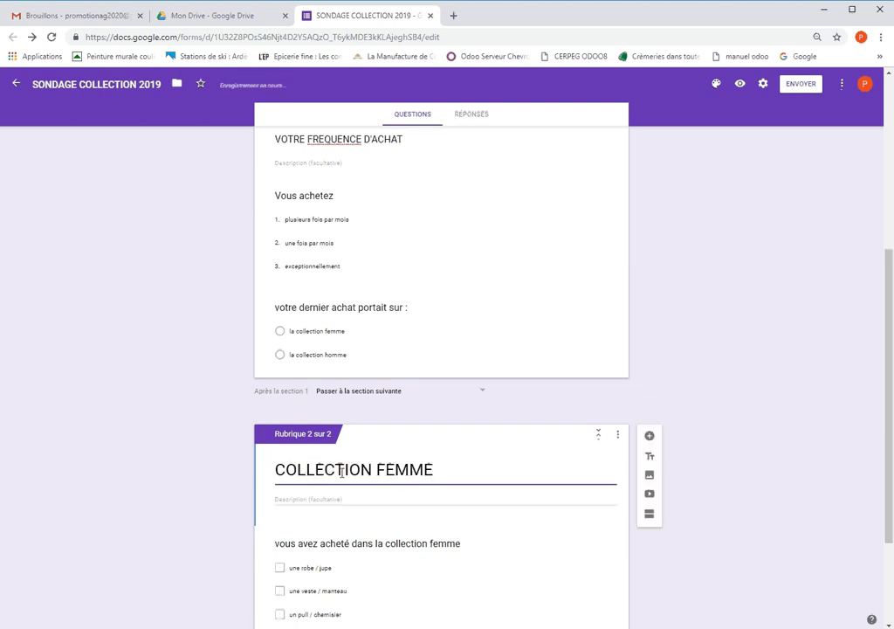
# Insert another section between the women's and men's collection questions and title it "COLLECTION HOMME".
pyautogui.scroll(-2, 341, 472)
pyautogui.tripleClick(375, 531)
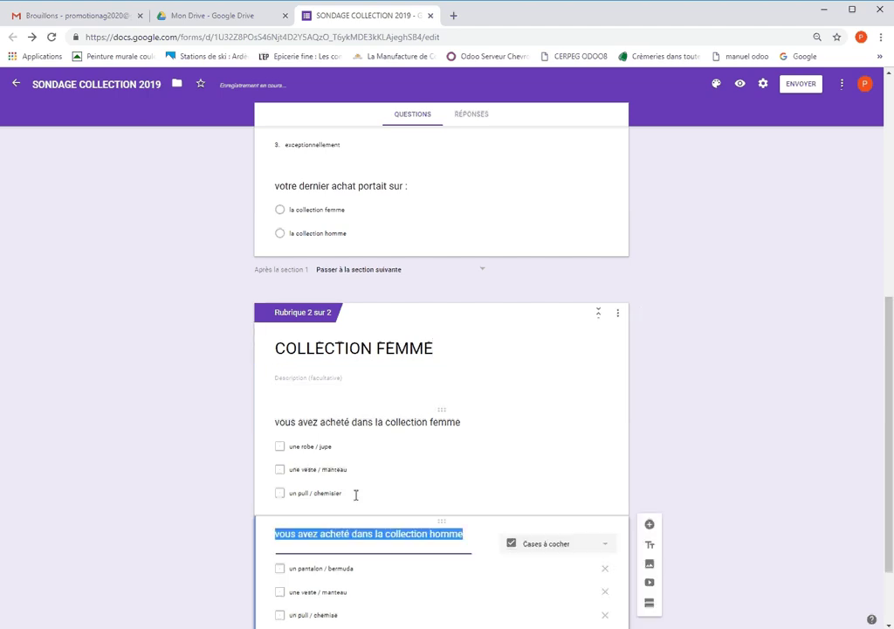
pyautogui.click(355, 495)
pyautogui.click(649, 495)
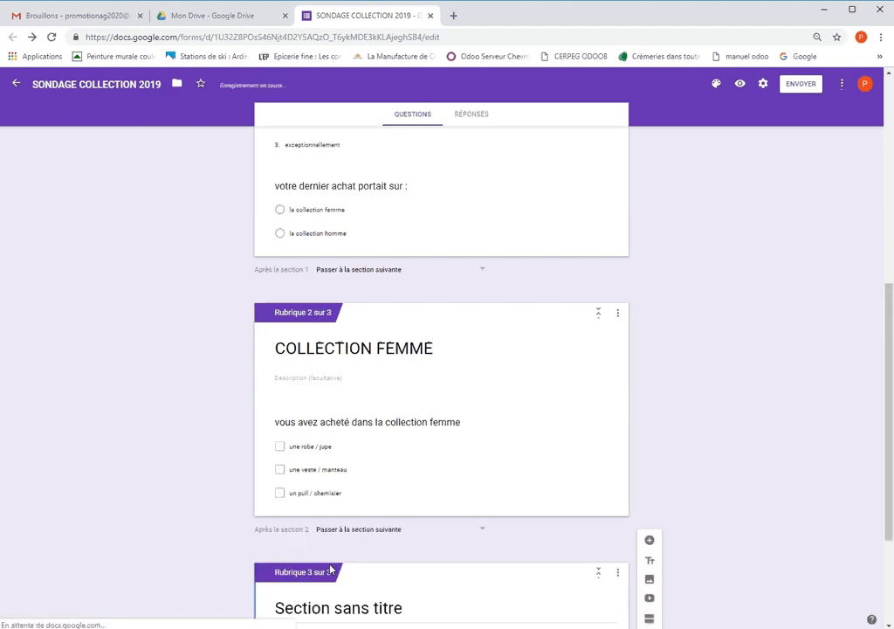
pyautogui.click(337, 612)
pyautogui.write('CO')
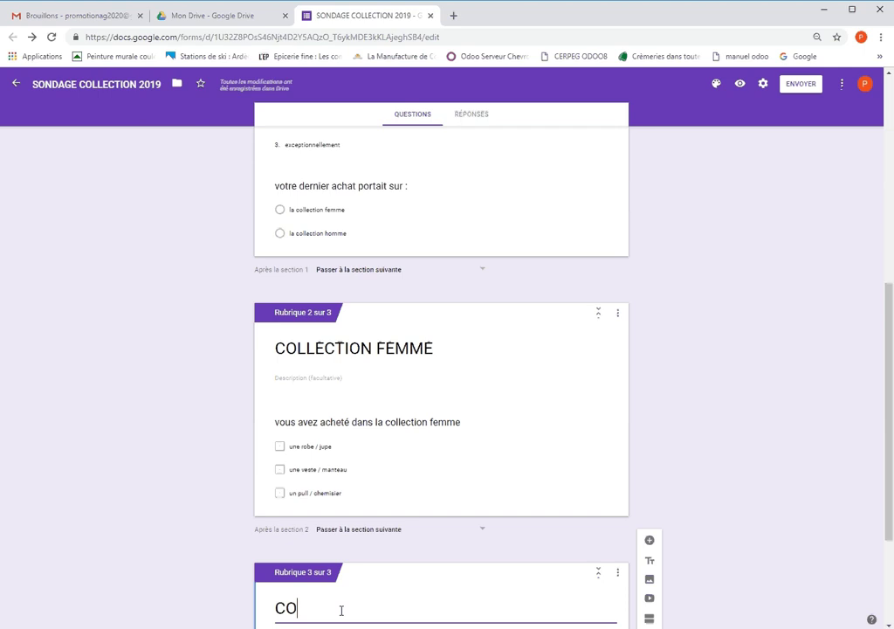
pyautogui.write('LLECTION HO')
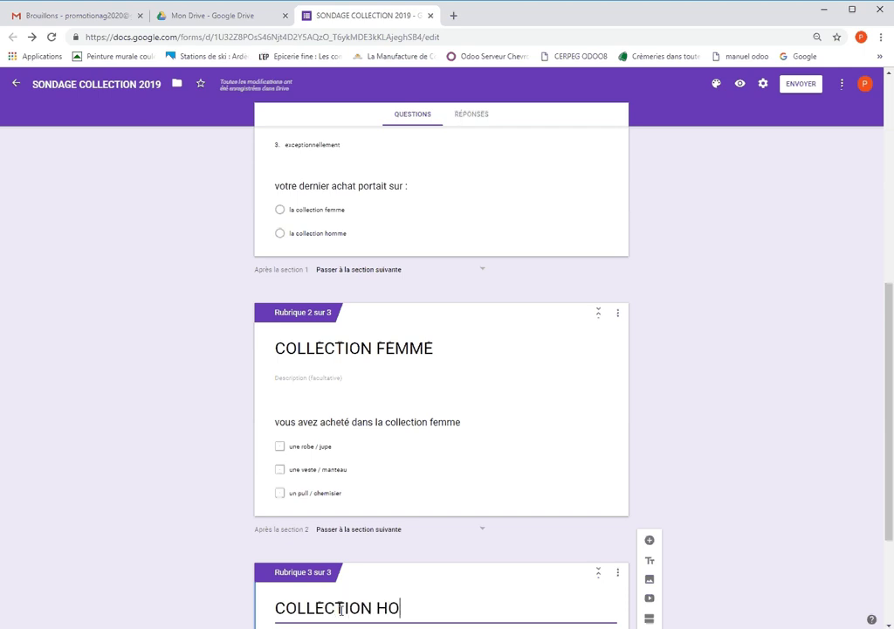
pyautogui.write('MME')
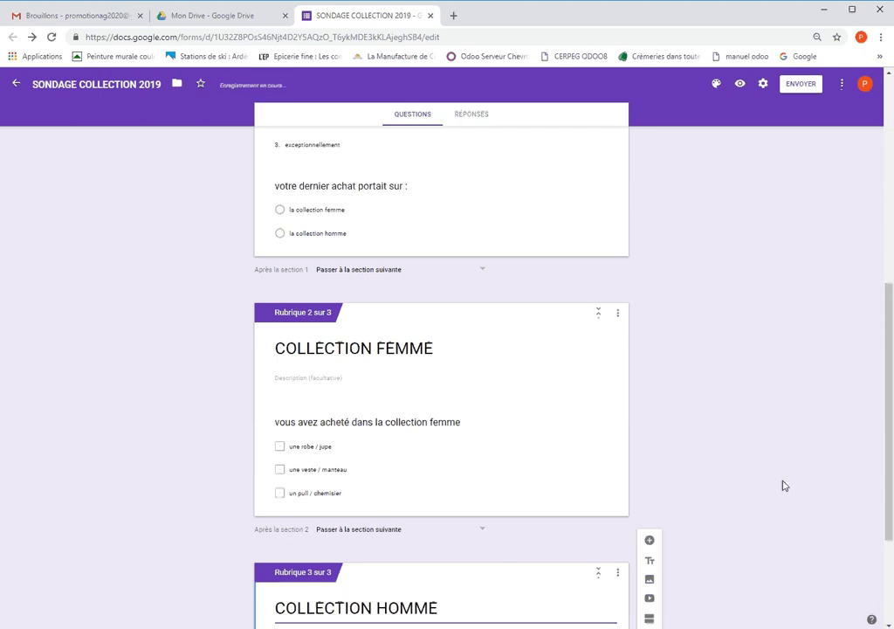
# Enable answer-based section branching for "votre dernier achat portait sur :", sending "la collection femme" to page 2 and "la collection homme" to page 3.
pyautogui.scroll(2, 785, 484)
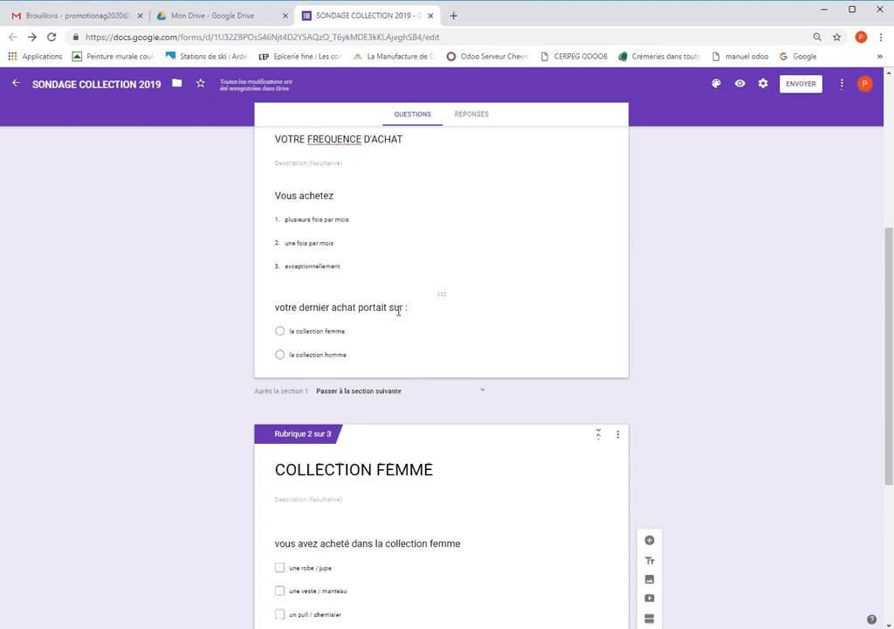
pyautogui.click(400, 309)
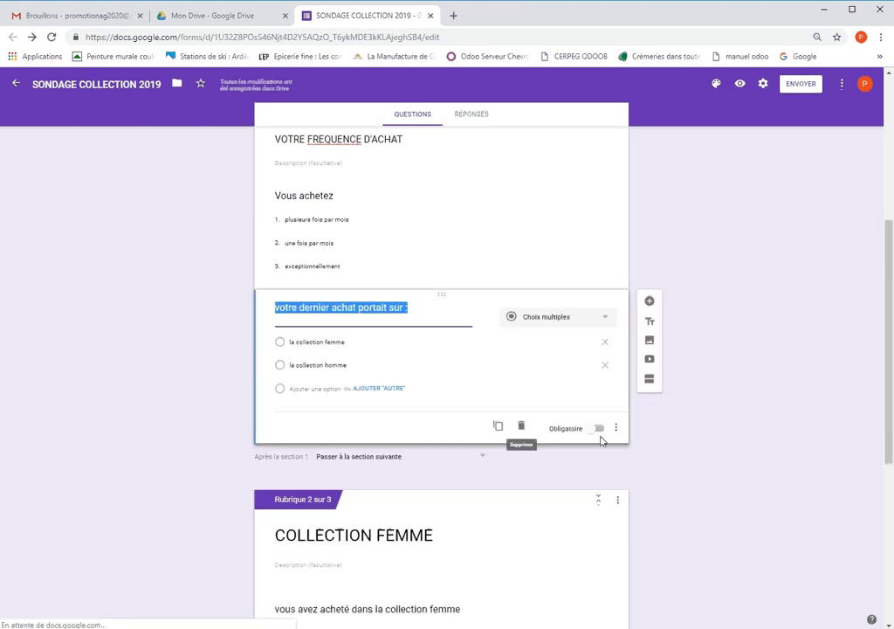
pyautogui.click(617, 429)
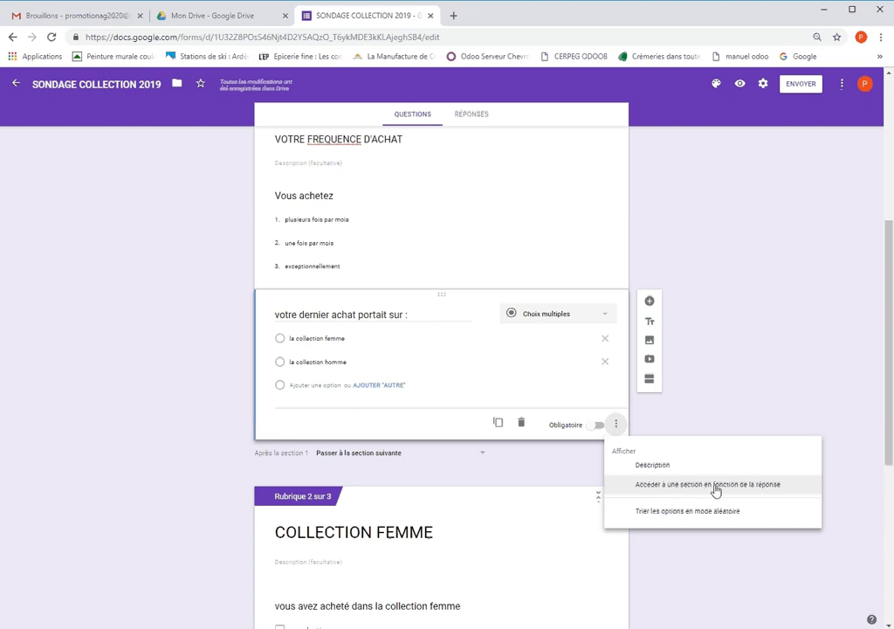
pyautogui.click(776, 491)
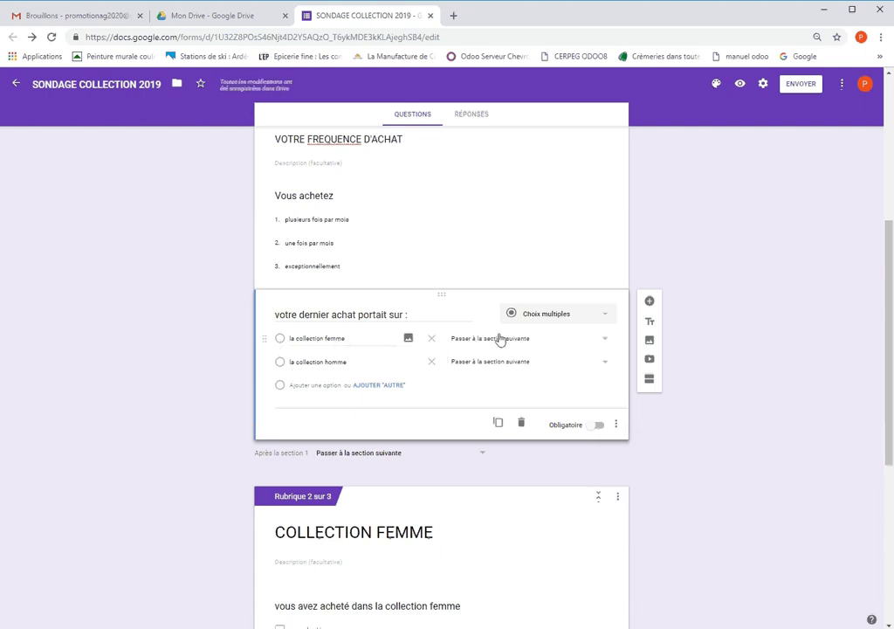
pyautogui.click(606, 344)
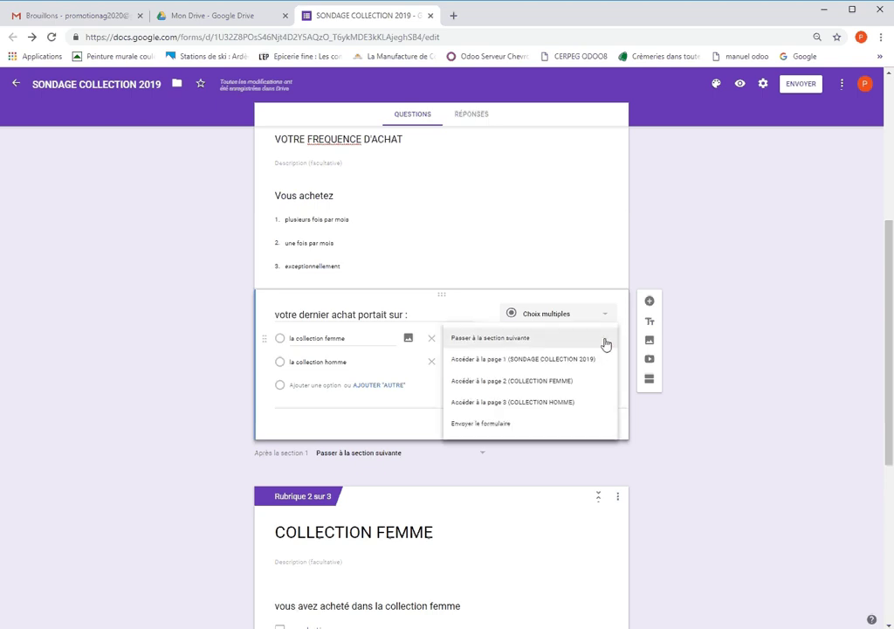
pyautogui.click(548, 385)
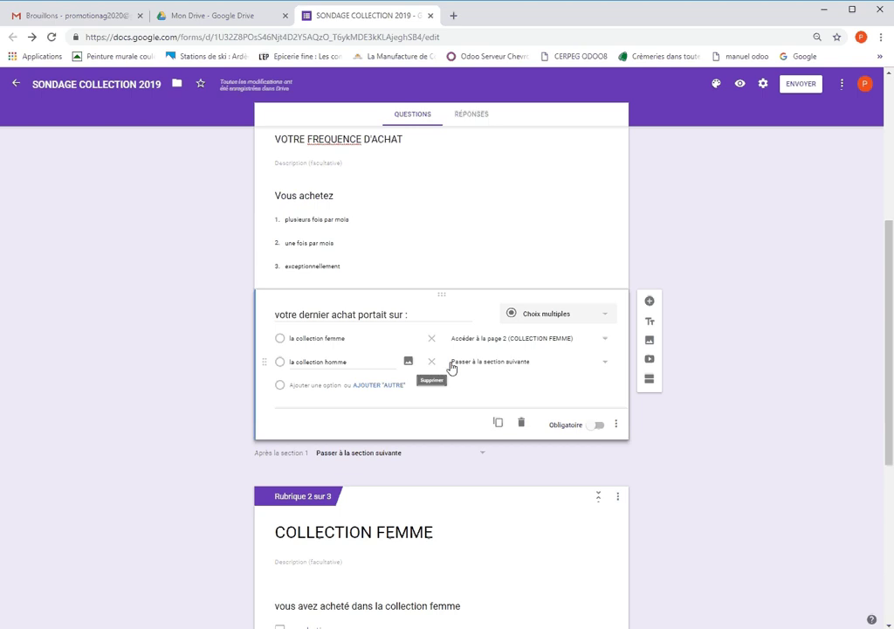
pyautogui.click(603, 365)
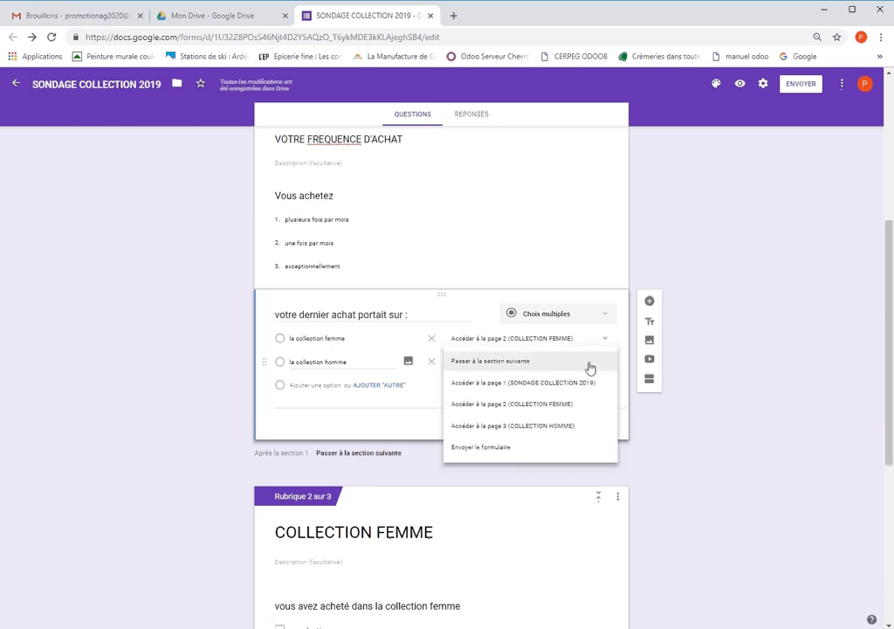
pyautogui.click(513, 427)
# Set the navigation after section 1 to "Accéder à la page 2 (COLLECTION FEMME)".
pyautogui.scroll(-1, 489, 405)
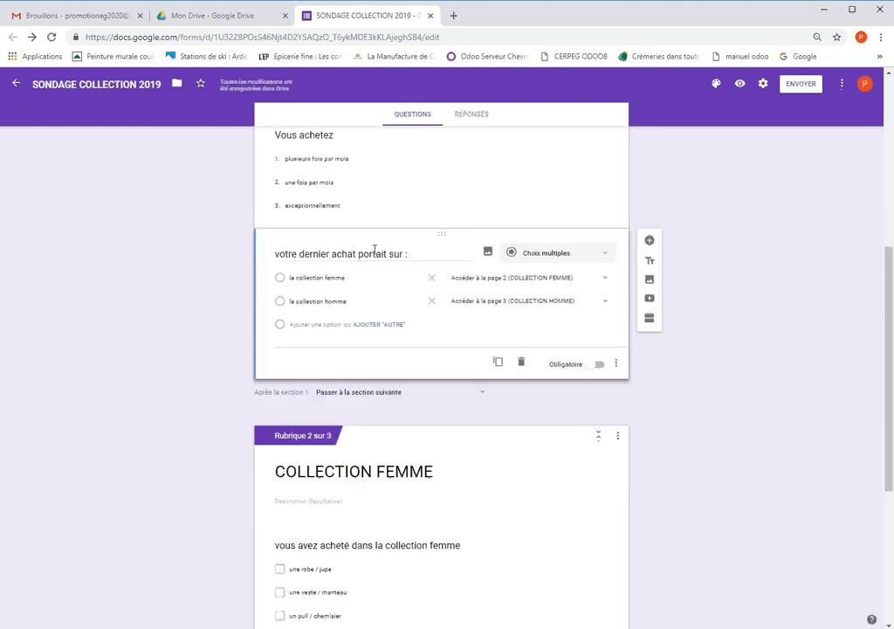
pyautogui.scroll(3, 375, 250)
pyautogui.scroll(3, 360, 284)
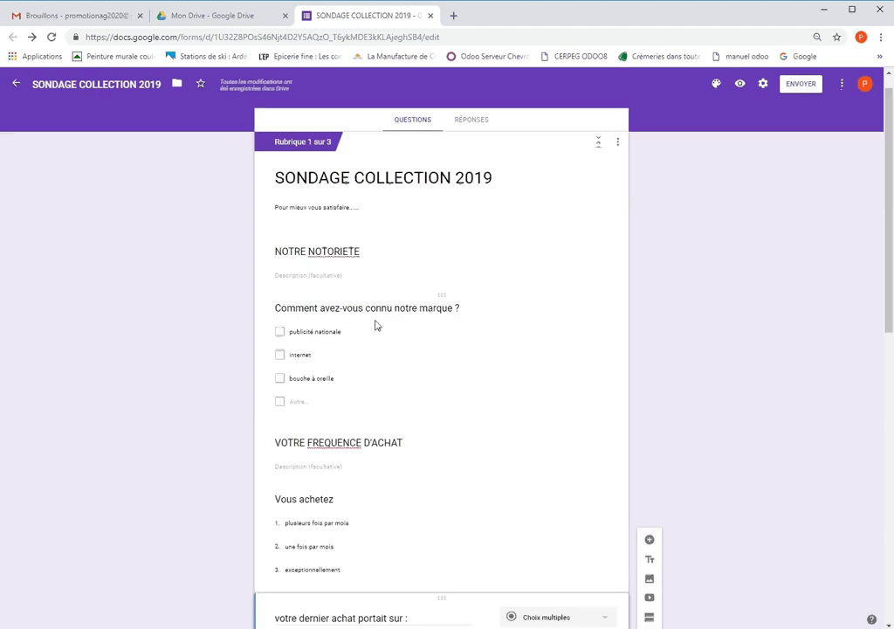
pyautogui.scroll(-3, 403, 377)
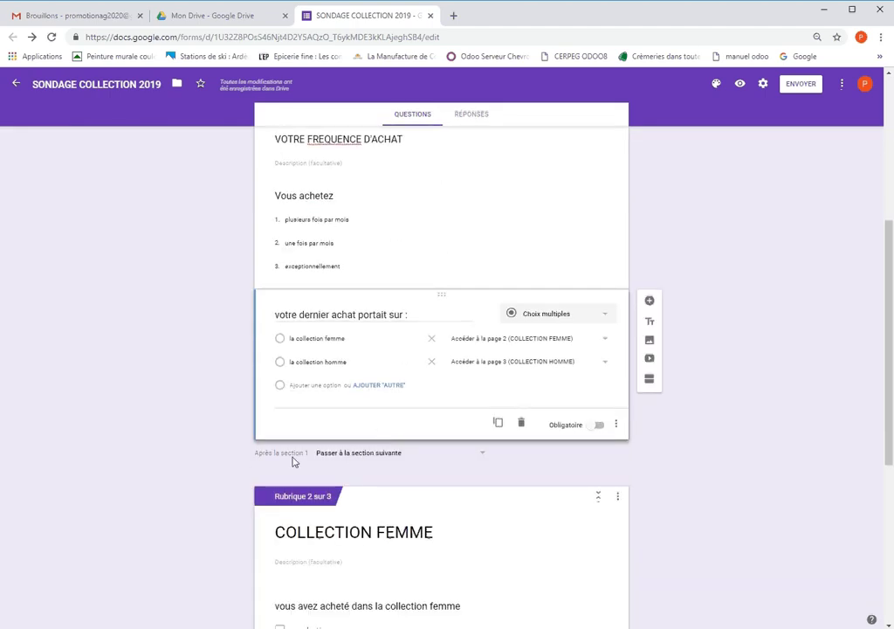
pyautogui.click(482, 455)
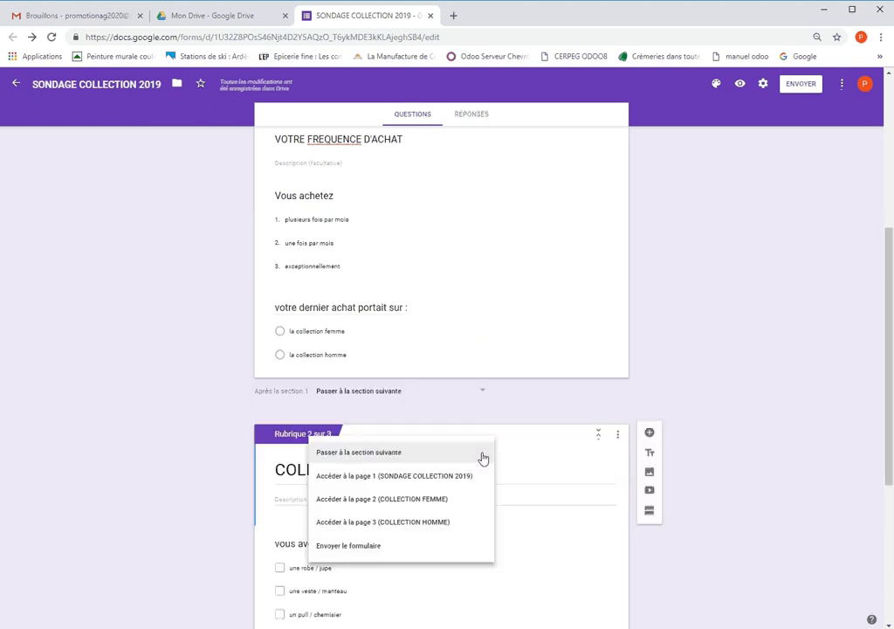
pyautogui.click(427, 499)
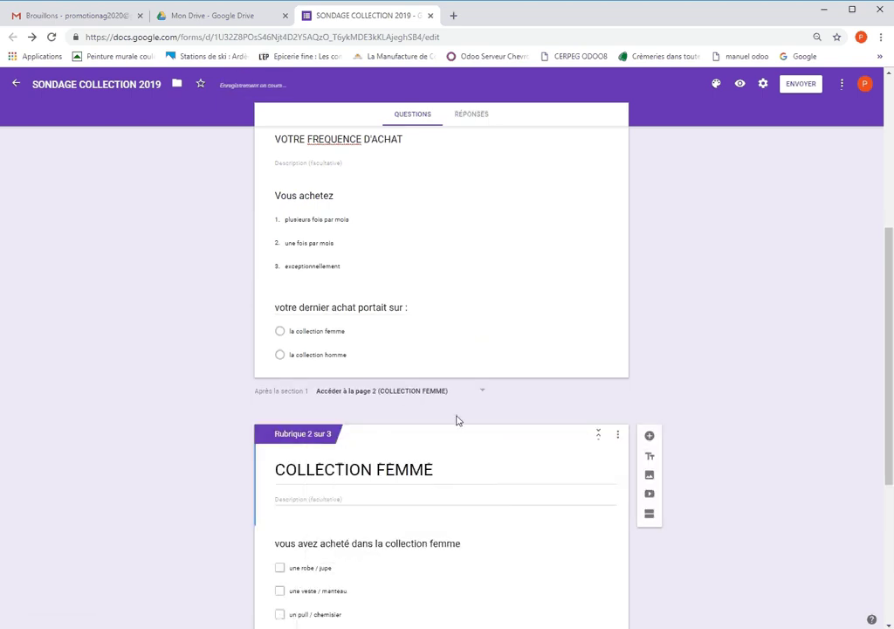
# Set the navigation after section 2 (COLLECTION FEMME) to "Envoyer le formulaire".
pyautogui.scroll(-2, 456, 421)
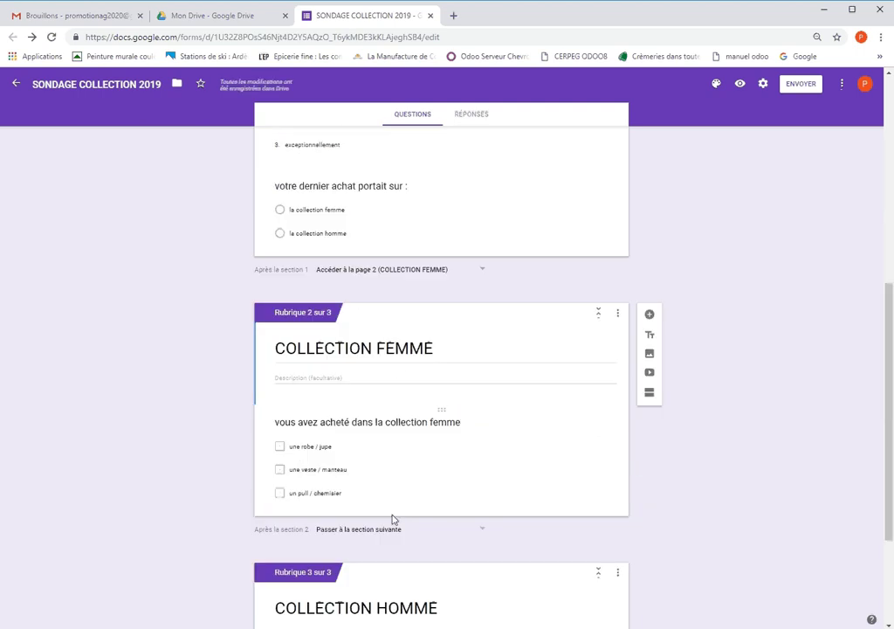
pyautogui.click(481, 533)
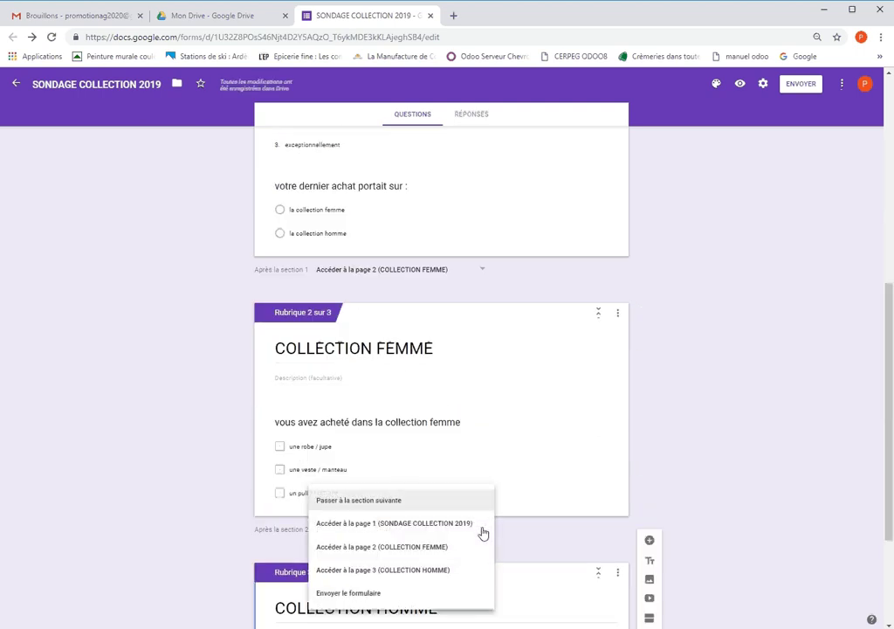
pyautogui.click(373, 602)
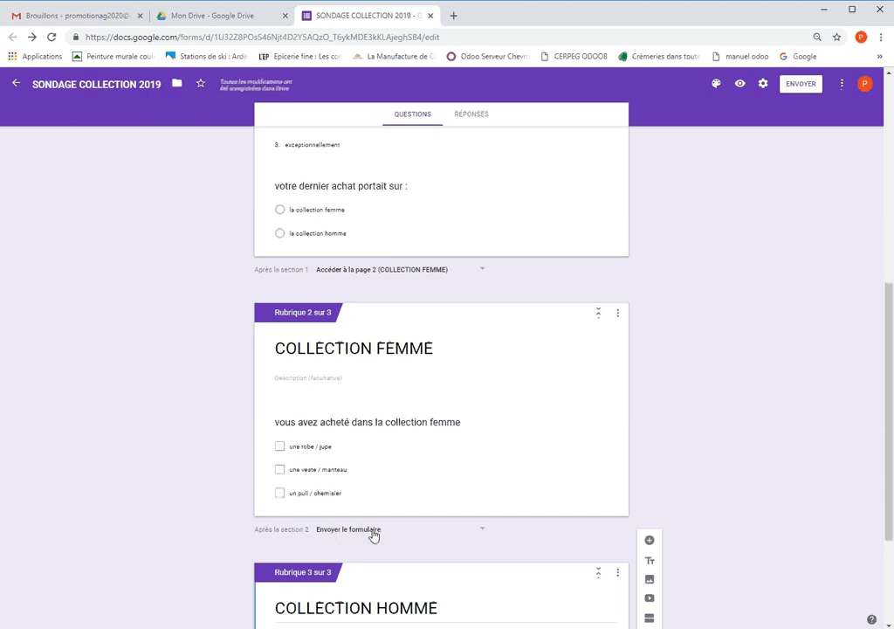
pyautogui.scroll(-3, 374, 536)
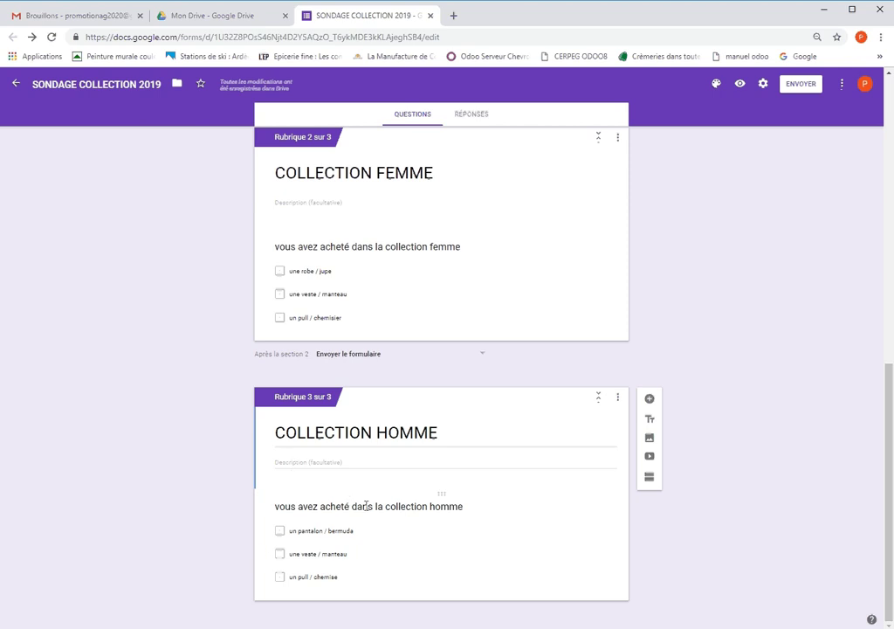
# Preview the form, answer page 1 with "publicité nationale", "une fois par mois" and "la collection femme", and continue to the following page.
pyautogui.scroll(6, 367, 505)
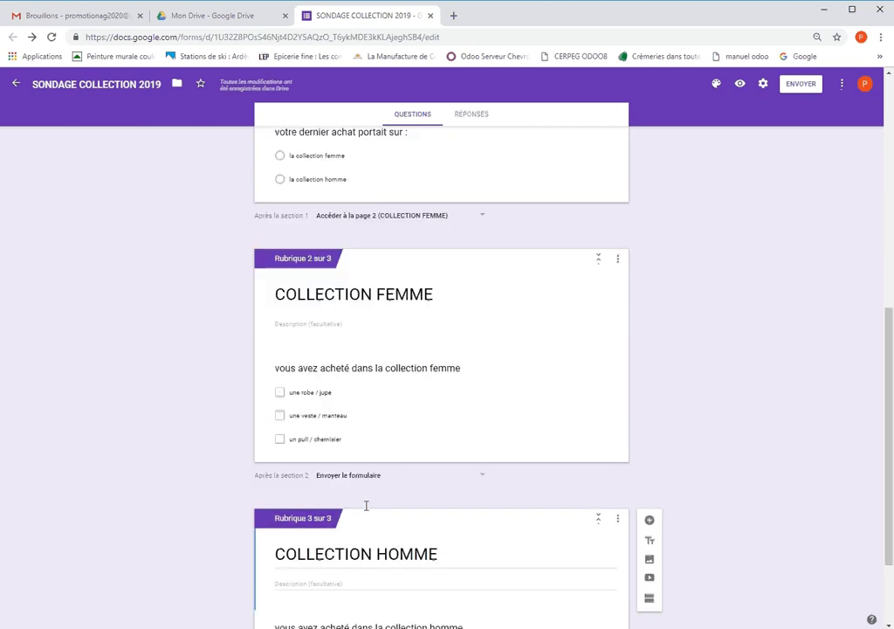
pyautogui.scroll(2, 366, 505)
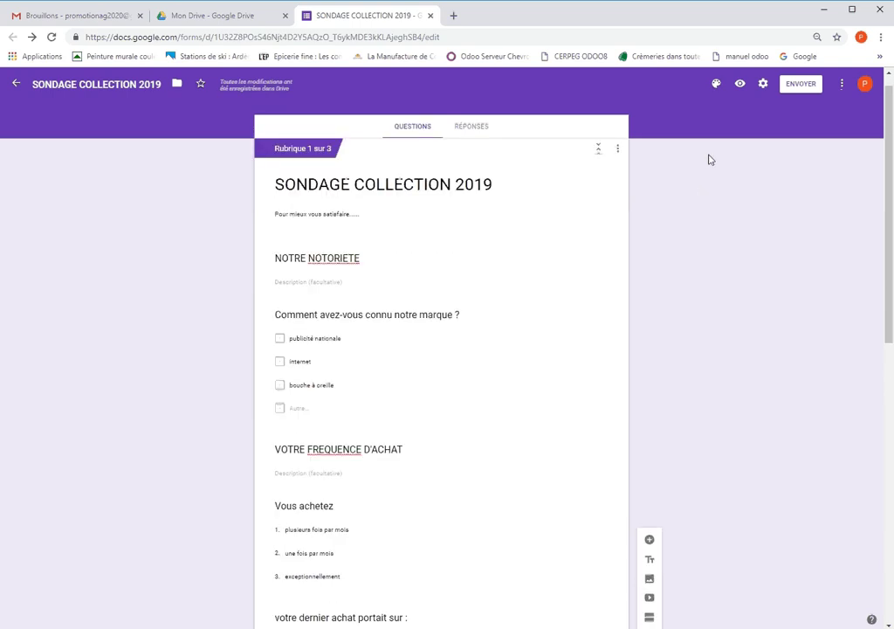
pyautogui.click(740, 87)
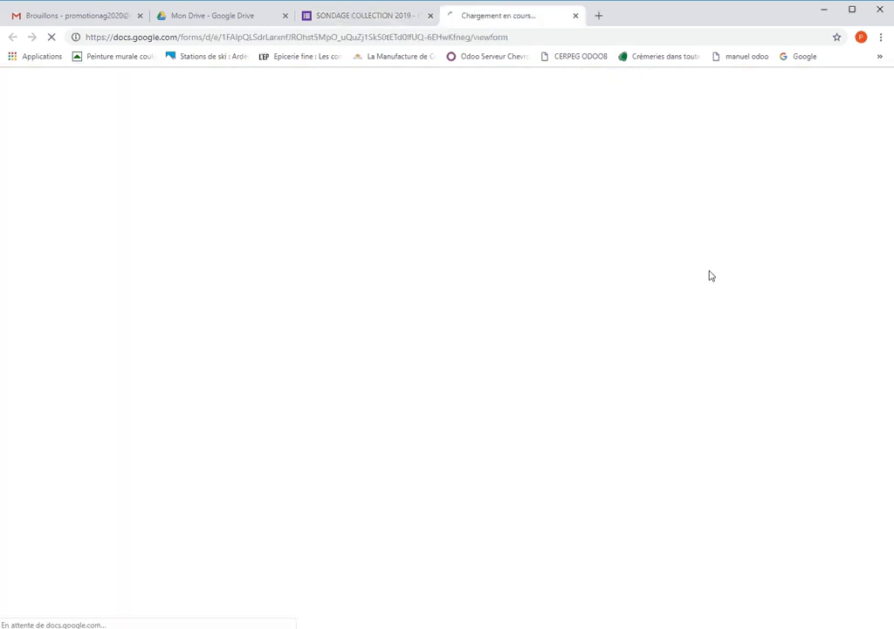
pyautogui.scroll(-1, 534, 306)
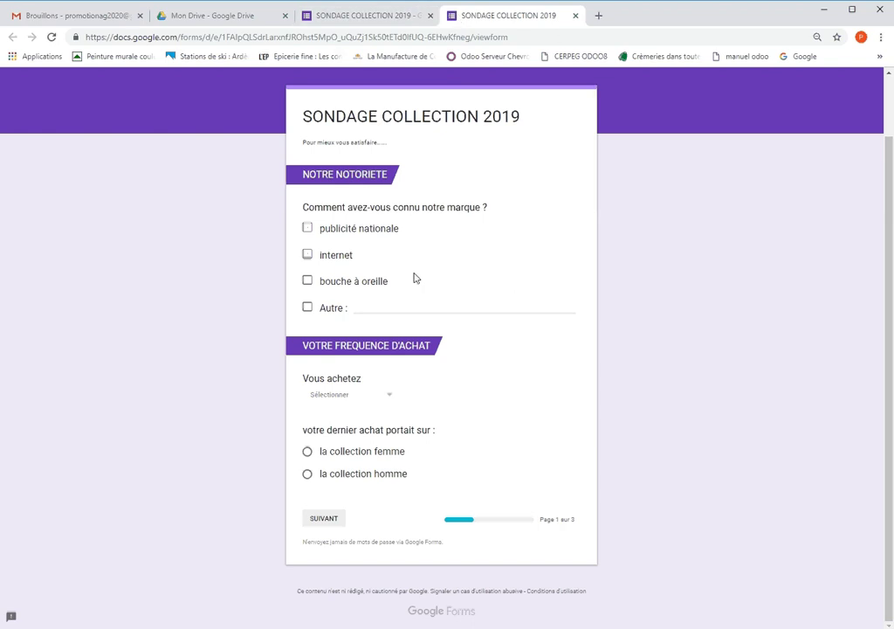
pyautogui.click(308, 230)
pyautogui.click(391, 400)
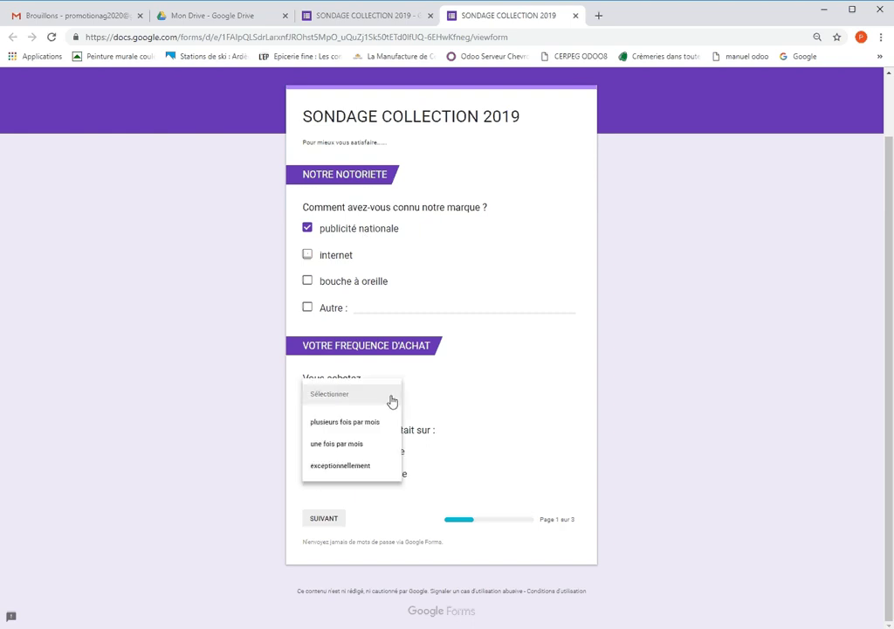
pyautogui.click(358, 451)
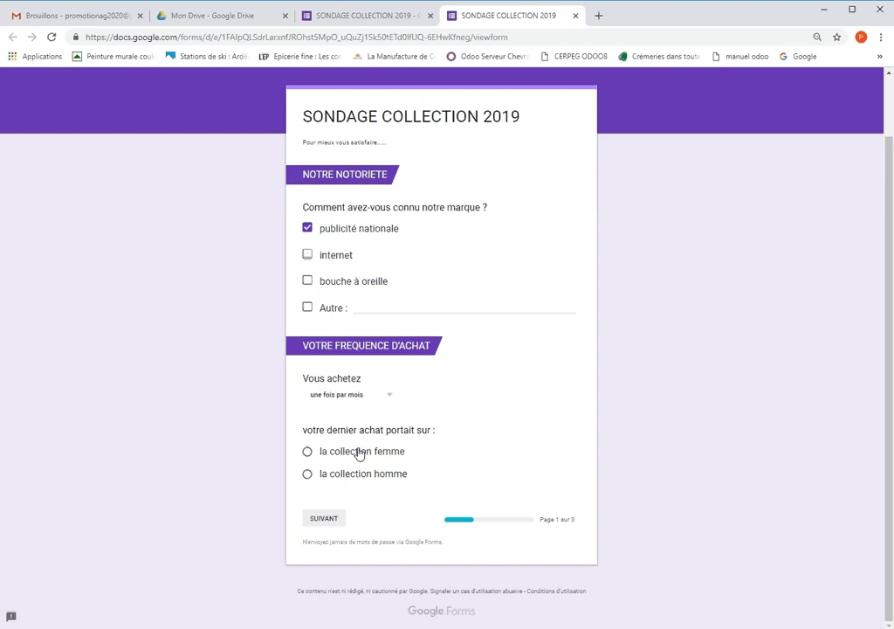
pyautogui.click(309, 453)
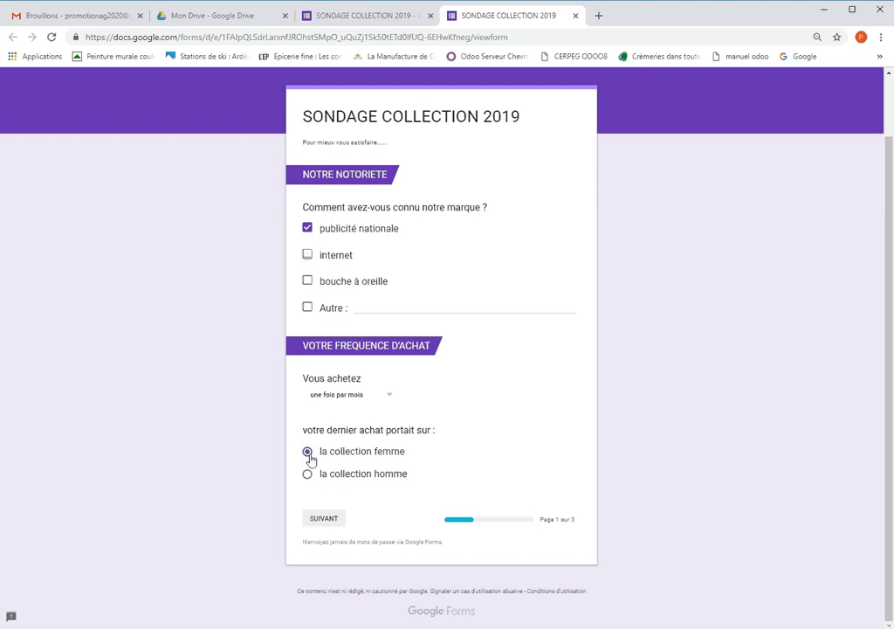
pyautogui.click(338, 520)
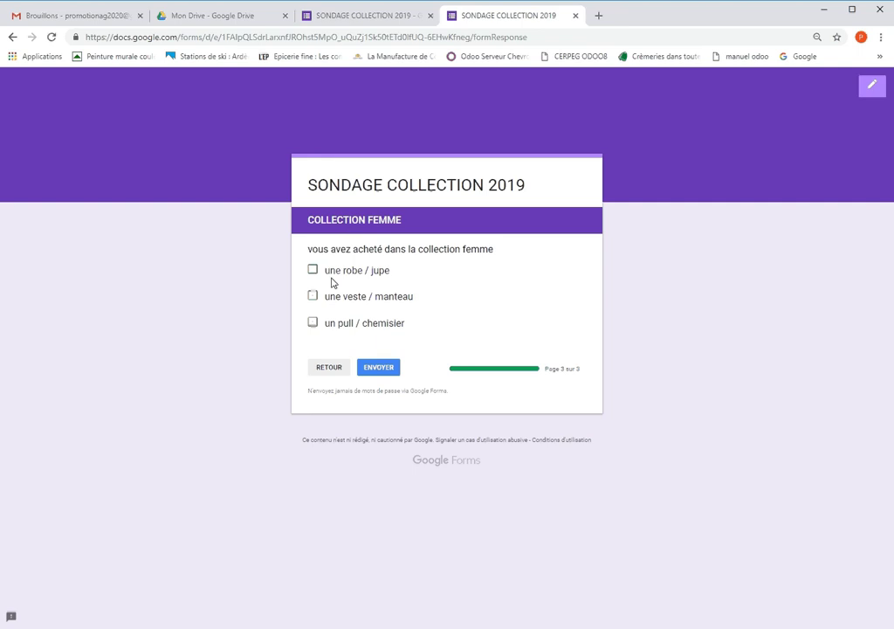
# Choose "une veste / manteau", return to page 1 of the preview, and continue with "la collection homme" as the last purchase.
pyautogui.click(314, 297)
pyautogui.click(320, 370)
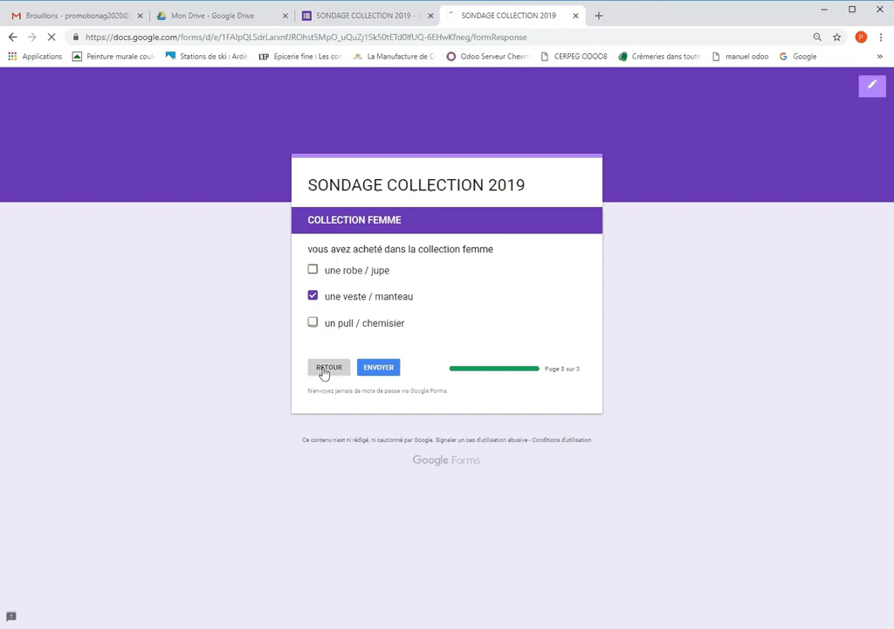
pyautogui.scroll(-2, 436, 325)
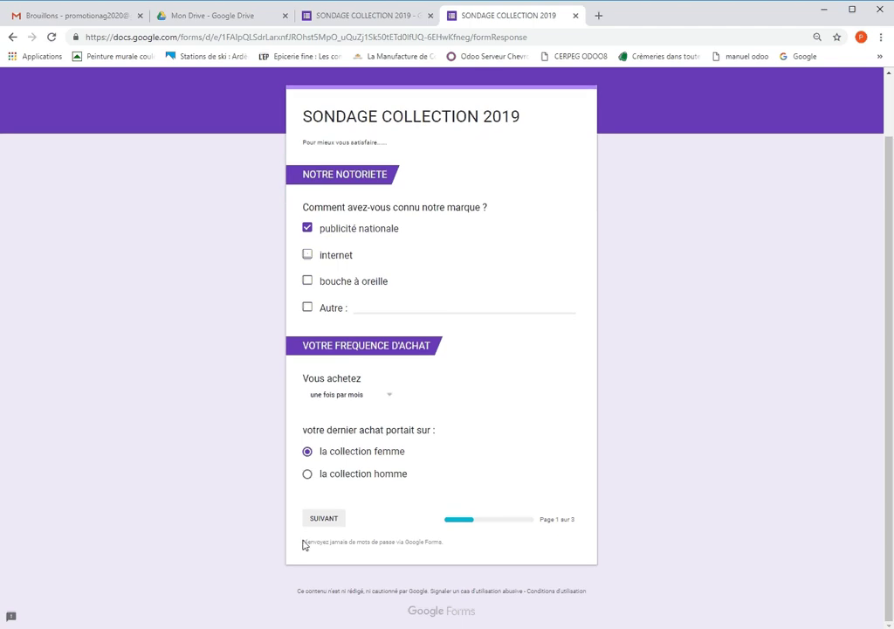
pyautogui.click(310, 477)
pyautogui.click(332, 522)
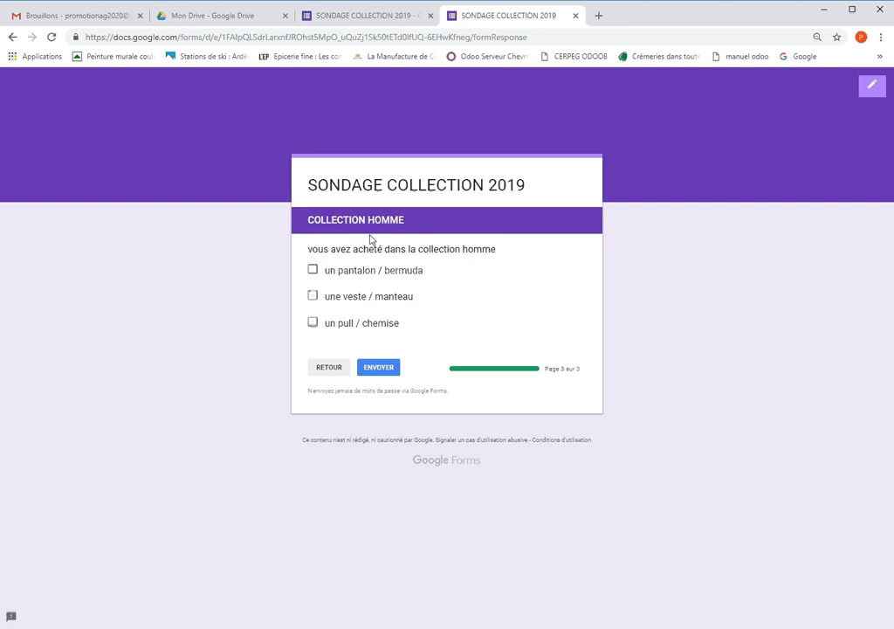
# Choose "un pantalon / bermuda" and "un pull / chemise" for the men's collection and close the preview without submitting.
pyautogui.click(314, 276)
pyautogui.click(314, 323)
pyautogui.click(576, 16)
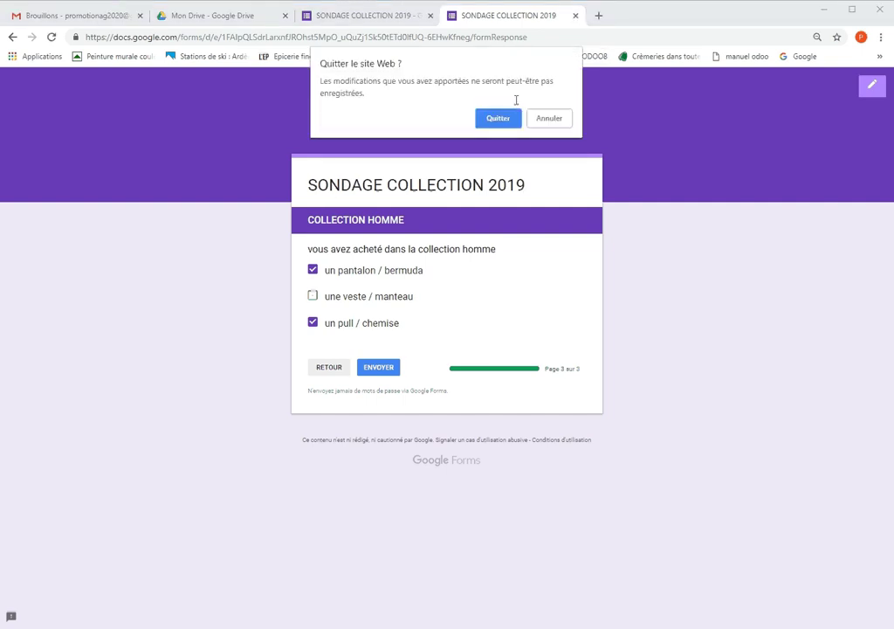
pyautogui.click(504, 119)
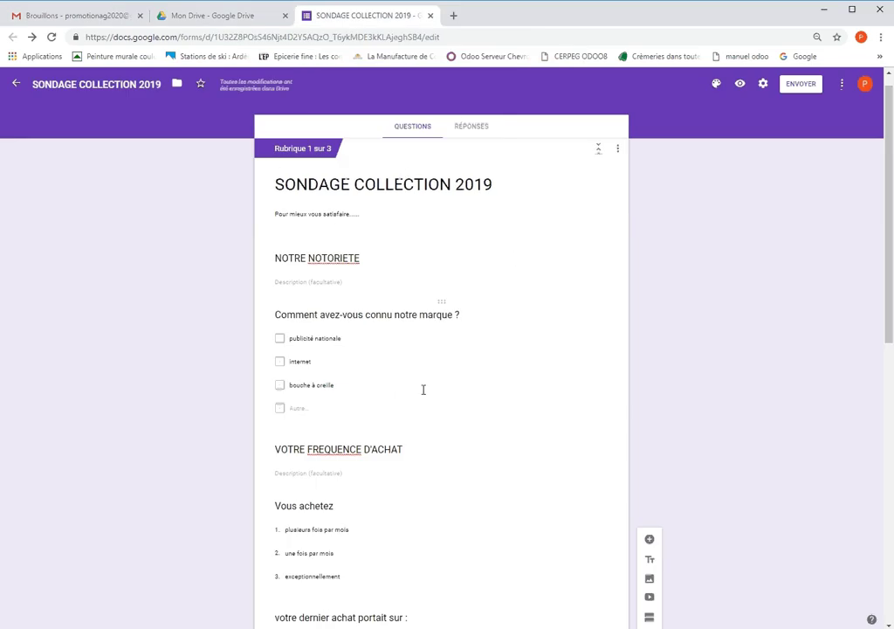
# Review the form's e-mail sending options, including the recipient and message fields, and close them without sending.
pyautogui.scroll(-2, 423, 389)
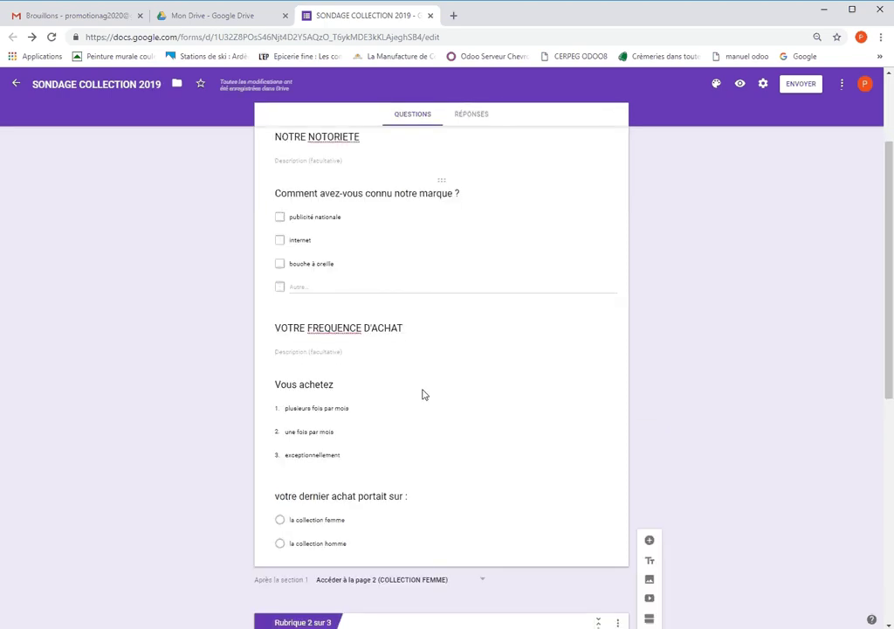
pyautogui.scroll(2, 421, 393)
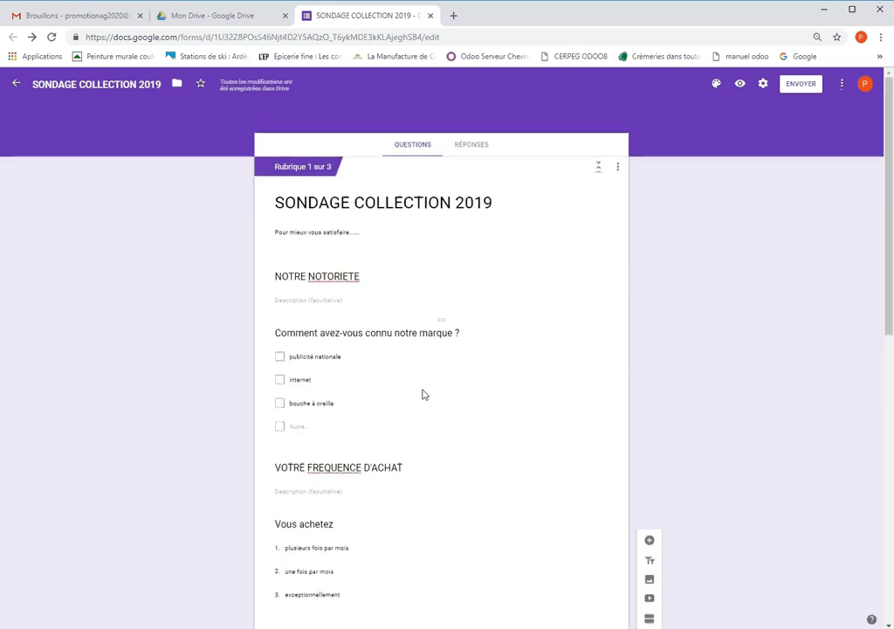
pyautogui.click(804, 91)
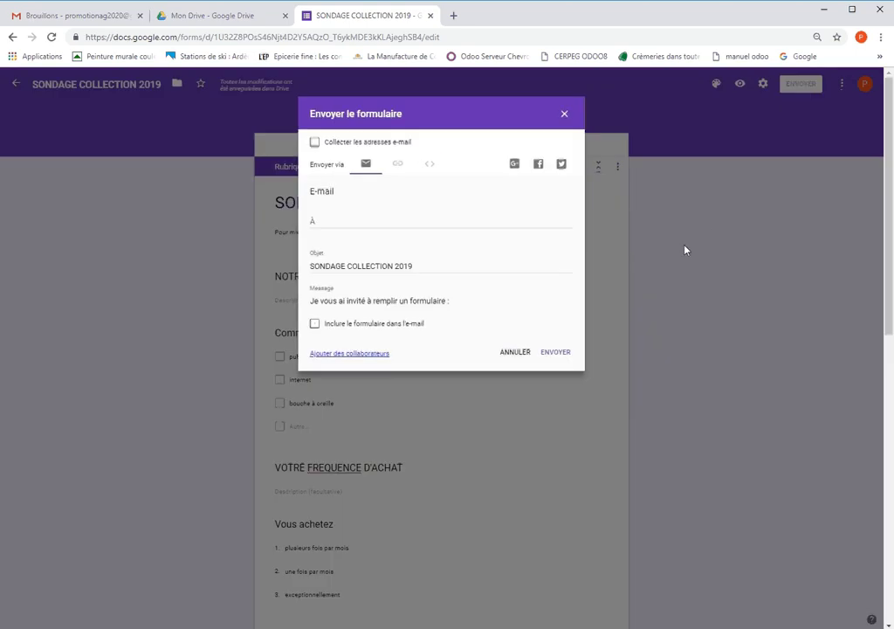
pyautogui.click(354, 222)
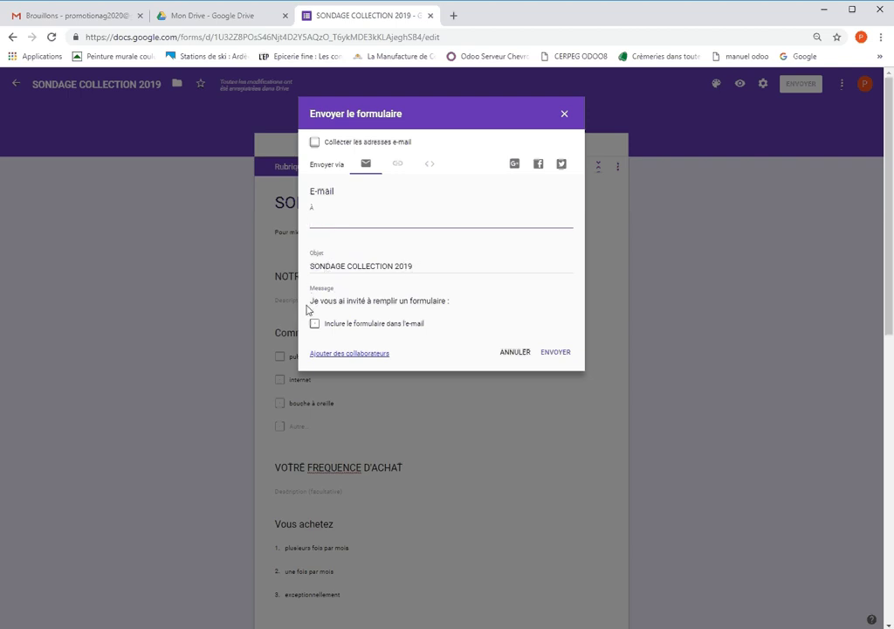
pyautogui.click(357, 301)
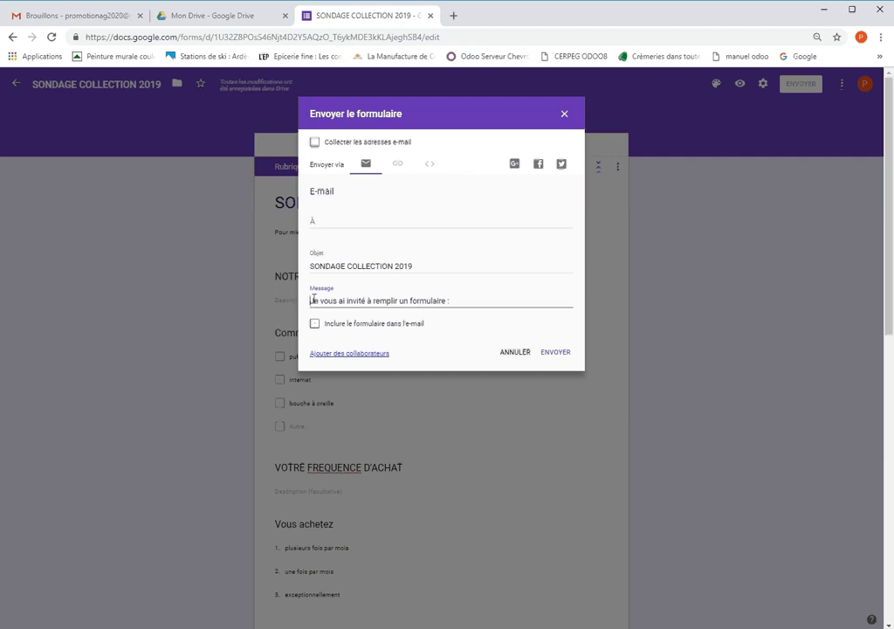
pyautogui.click(456, 303)
pyautogui.press('BackSpace')
pyautogui.press('BackSpace')
pyautogui.press('BackSpace')
pyautogui.click(331, 220)
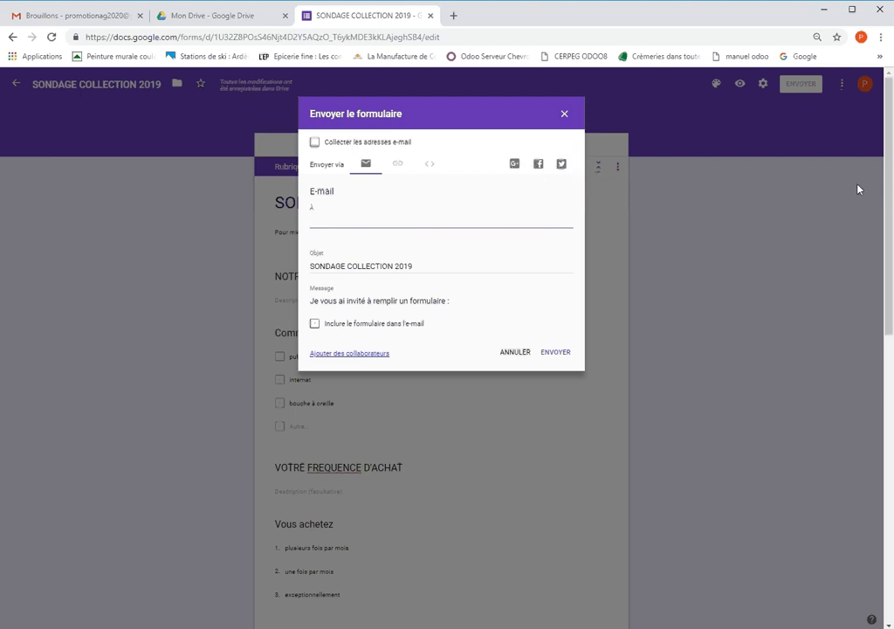
pyautogui.click(631, 309)
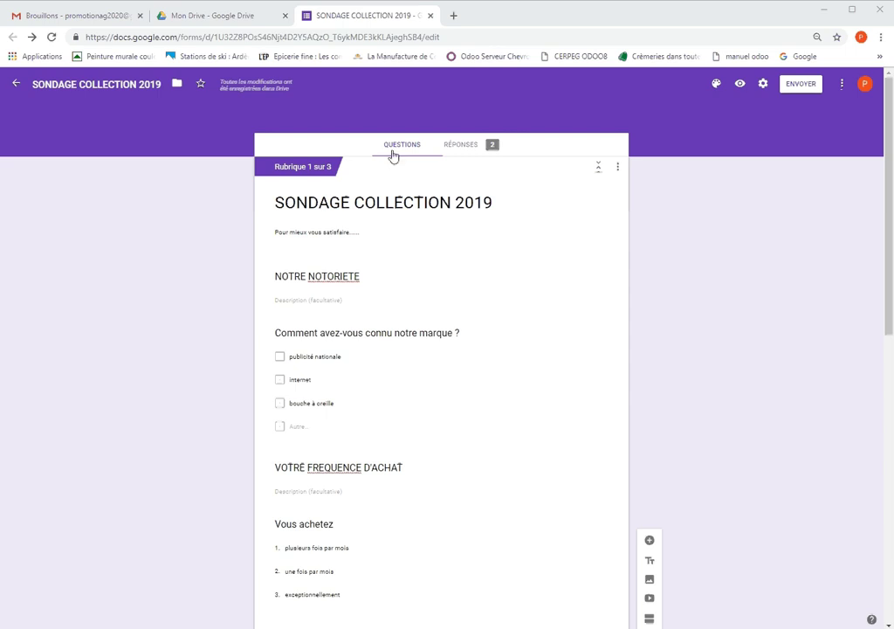
# Examine the summary charts of the collected responses for every question of the survey.
pyautogui.click(449, 149)
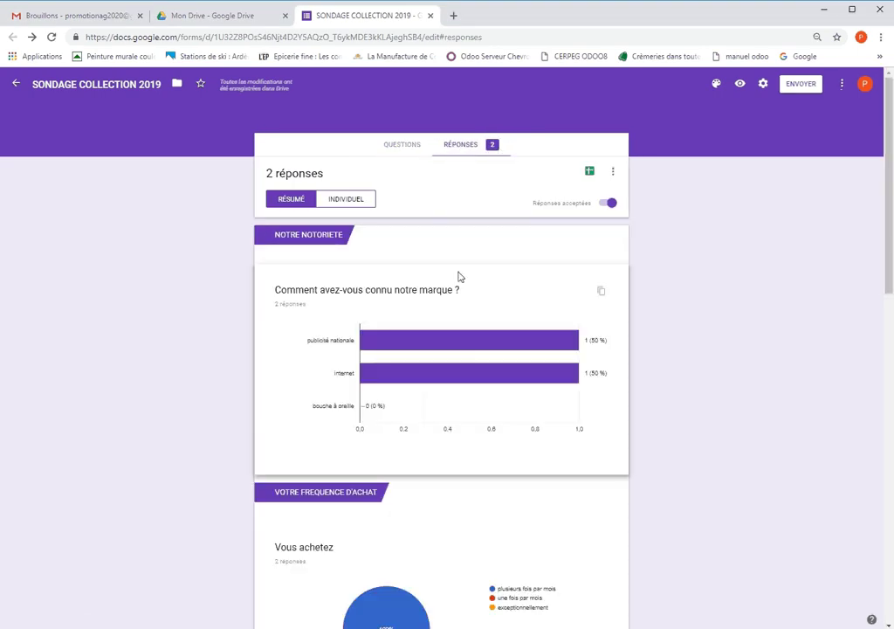
pyautogui.scroll(-2, 461, 273)
pyautogui.scroll(-7, 461, 274)
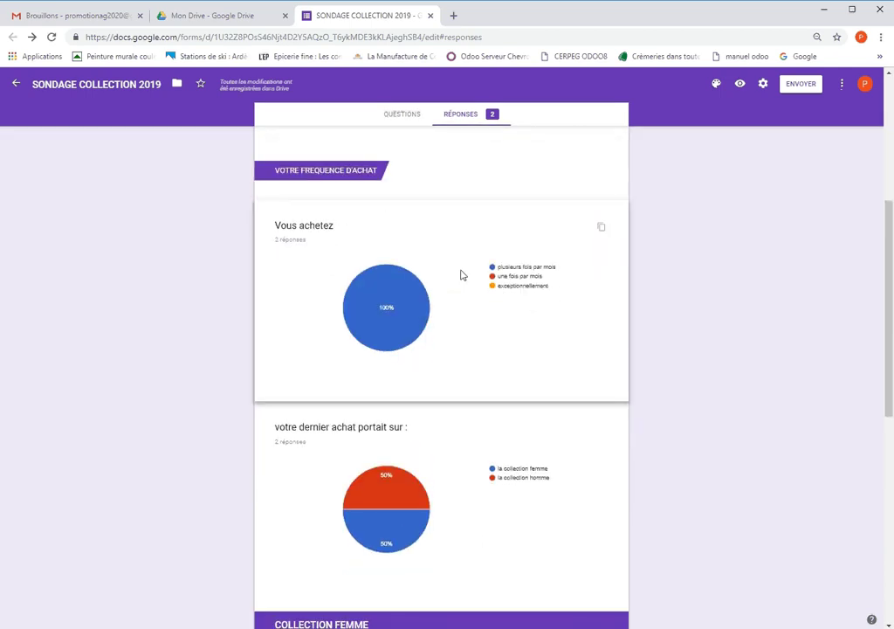
pyautogui.scroll(-1, 461, 274)
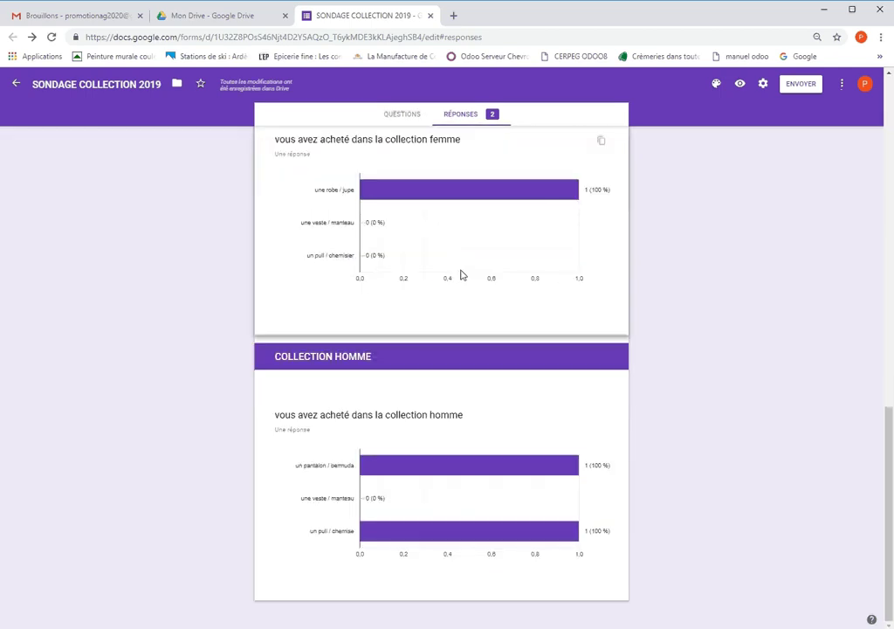
pyautogui.scroll(5, 461, 276)
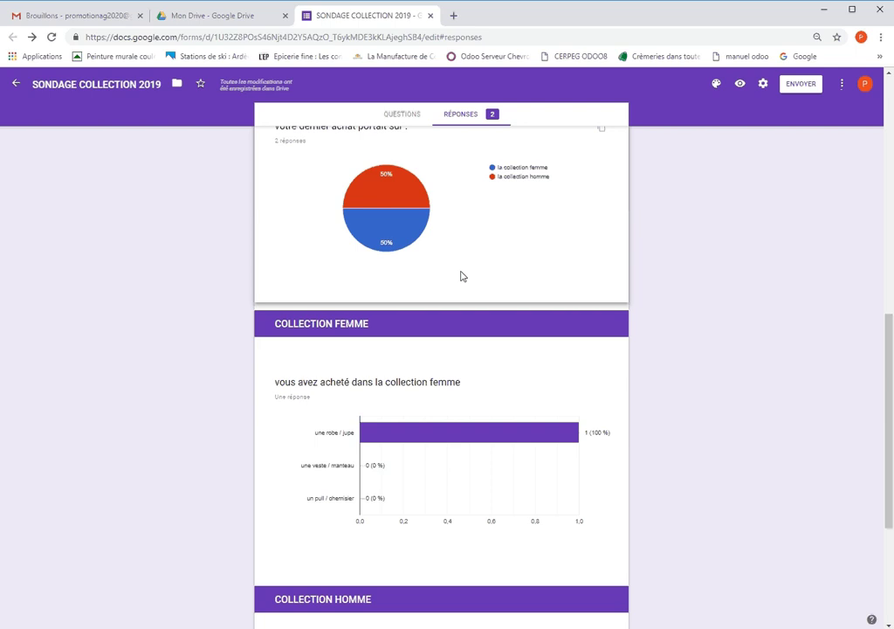
pyautogui.scroll(1, 462, 276)
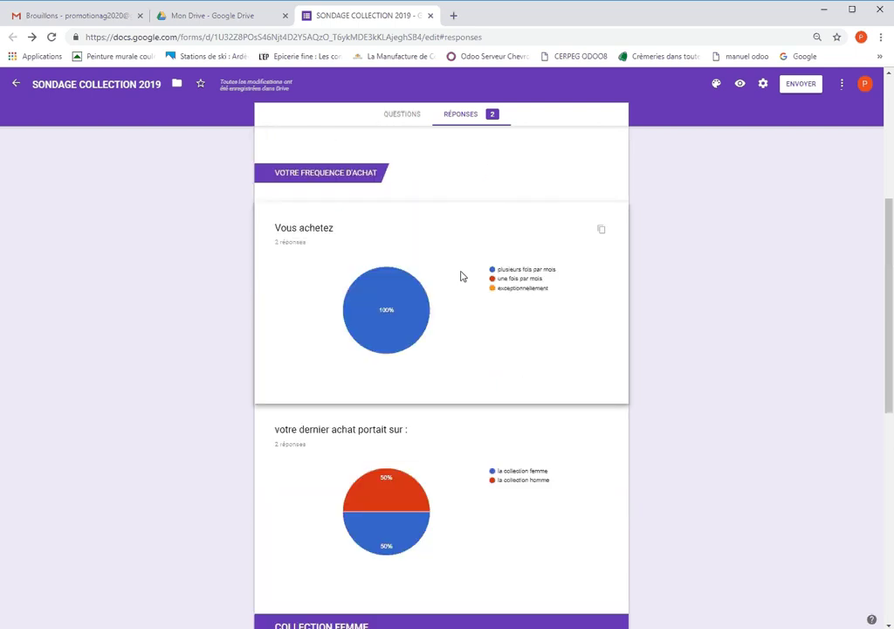
pyautogui.scroll(1, 462, 276)
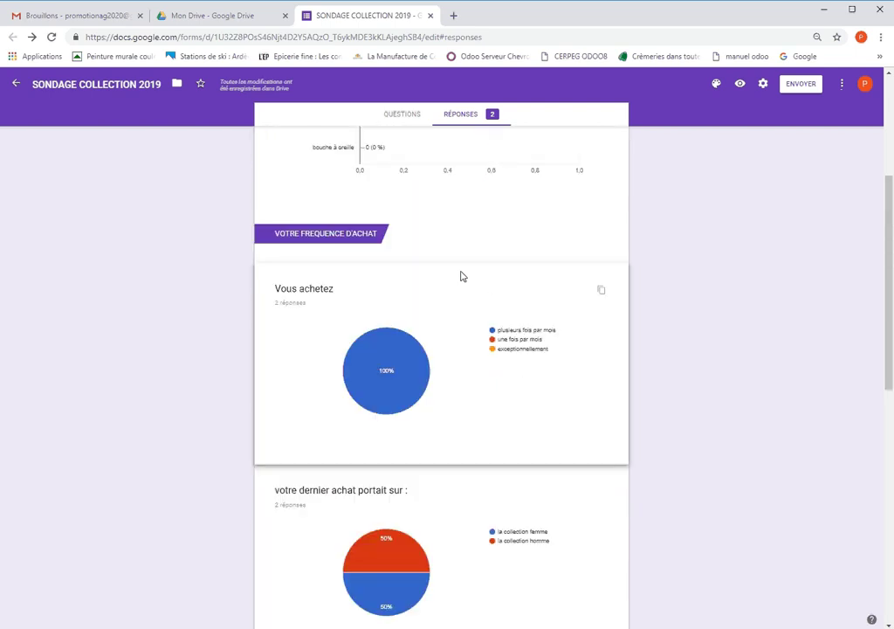
pyautogui.scroll(3, 462, 276)
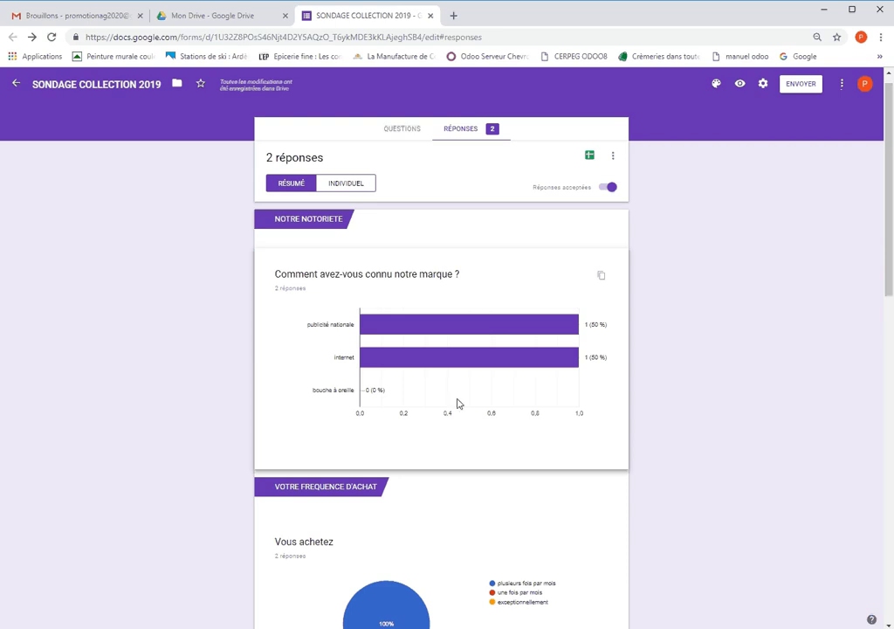
# Create a new spreadsheet as the destination for the form responses and review the recorded answers in rows 2 and 3.
pyautogui.click(590, 159)
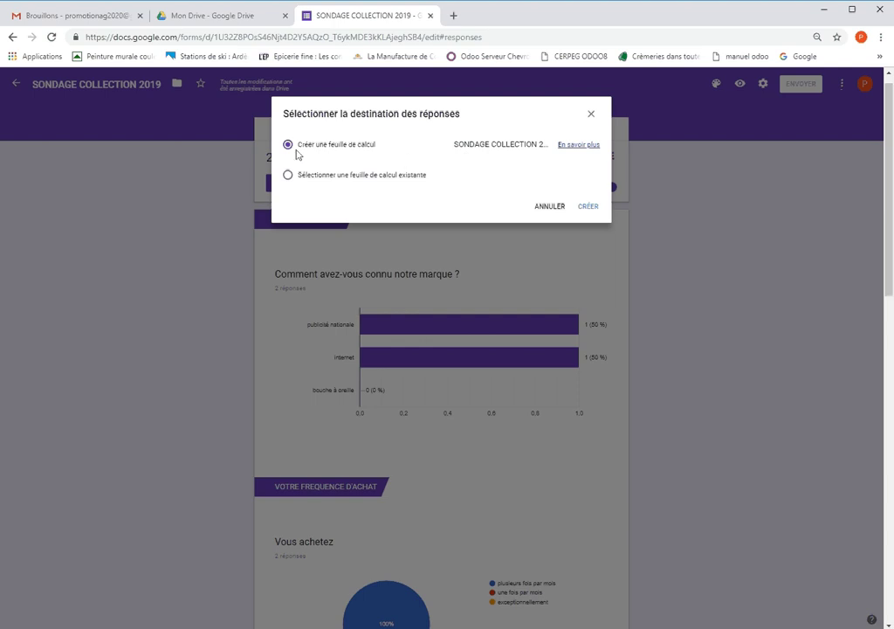
pyautogui.click(589, 209)
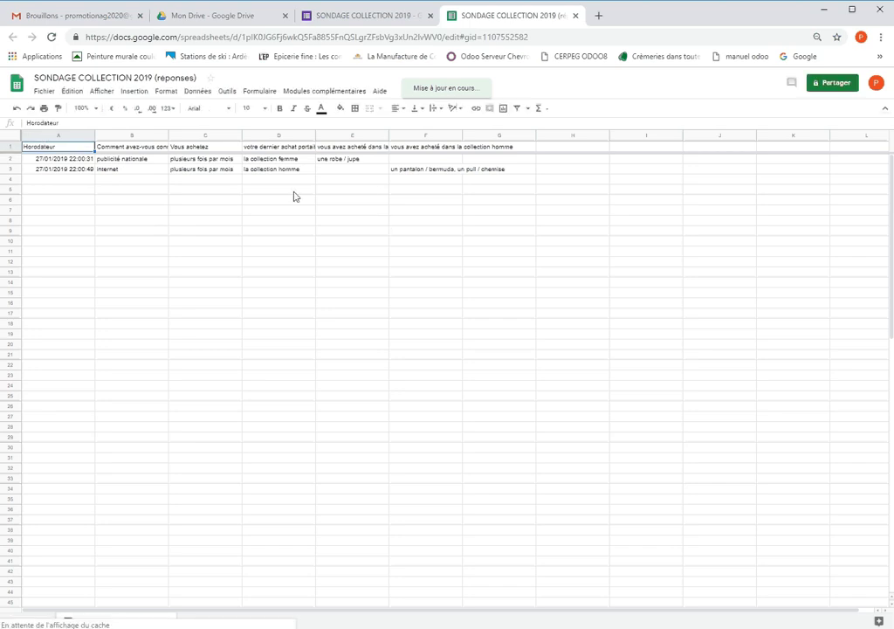
pyautogui.click(83, 159)
pyautogui.click(123, 161)
pyautogui.click(200, 161)
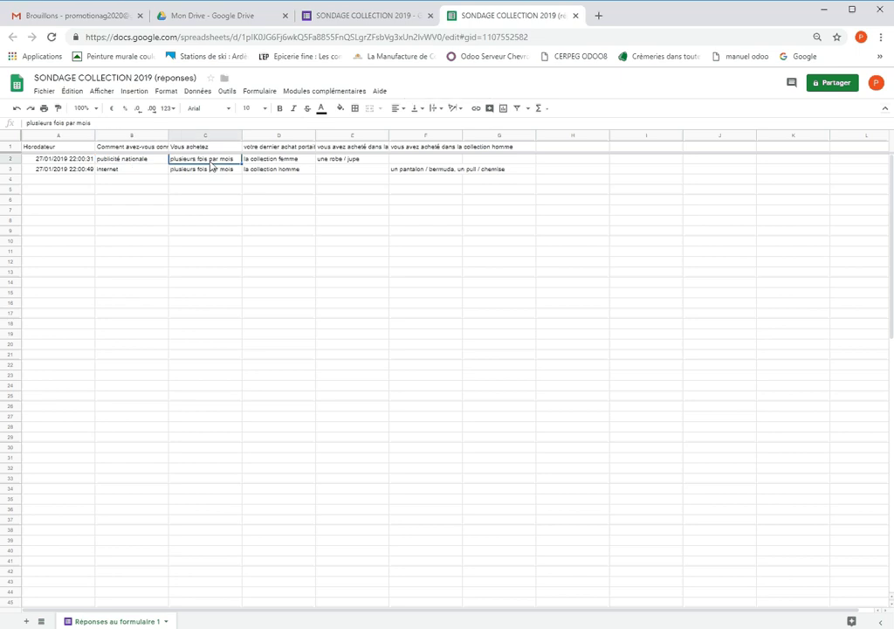
pyautogui.press('Right')
pyautogui.press('Right')
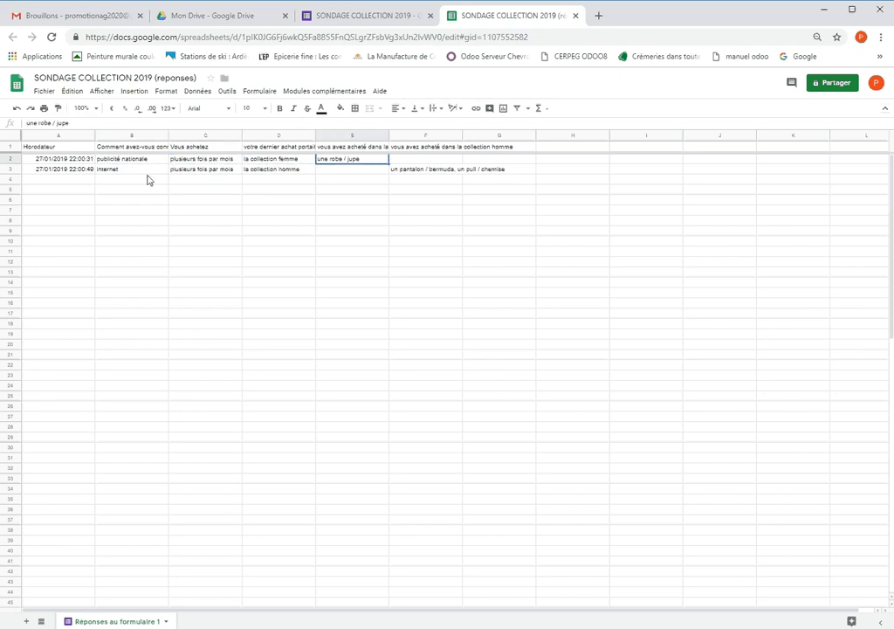
pyautogui.click(143, 169)
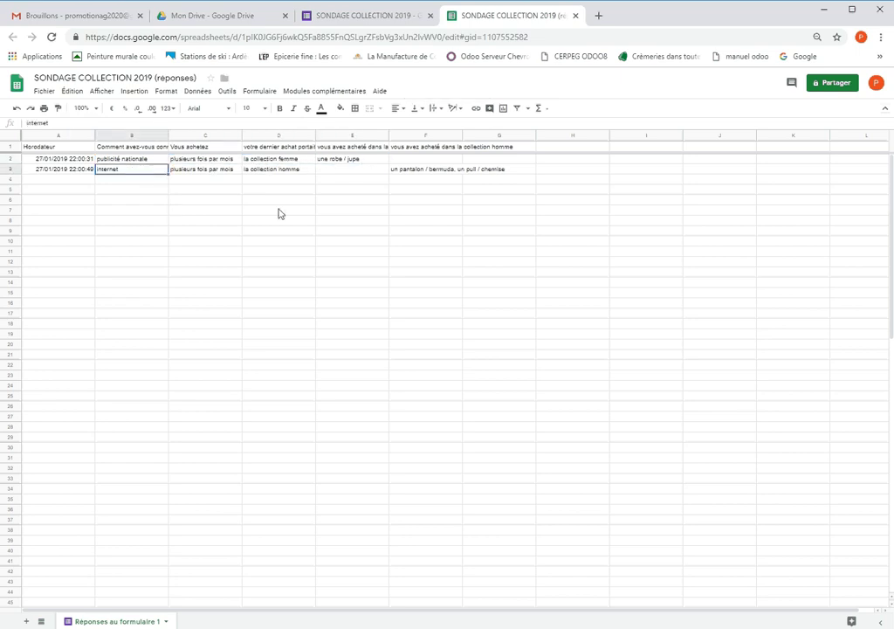